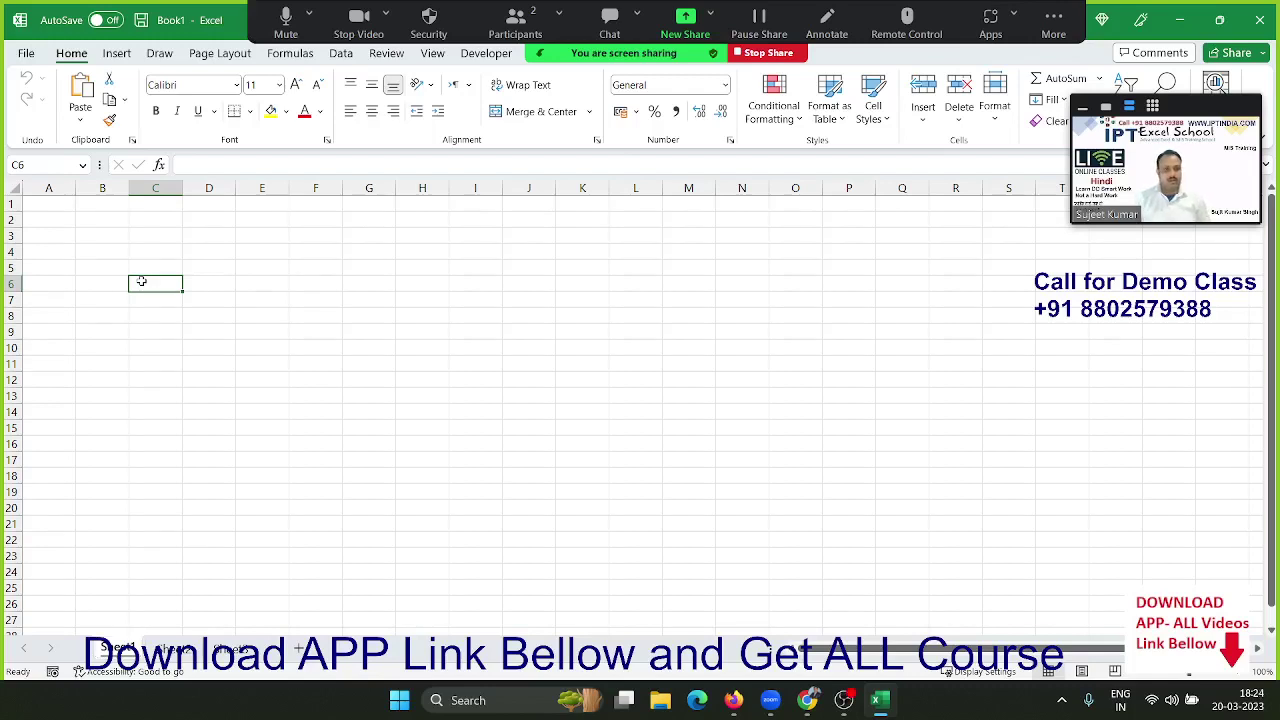
# Enter the heading VBA in cell C4
pyautogui.doubleClick(150, 258)
pyautogui.write('VBA')
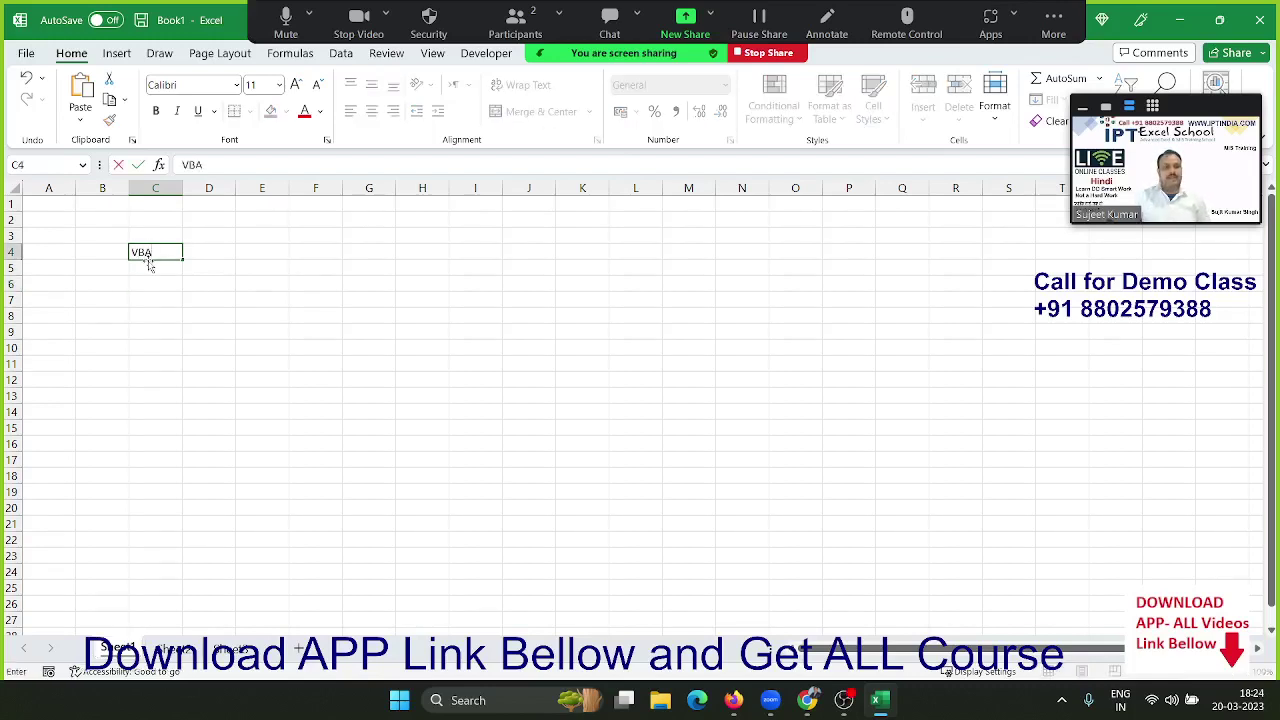
pyautogui.press('Return')
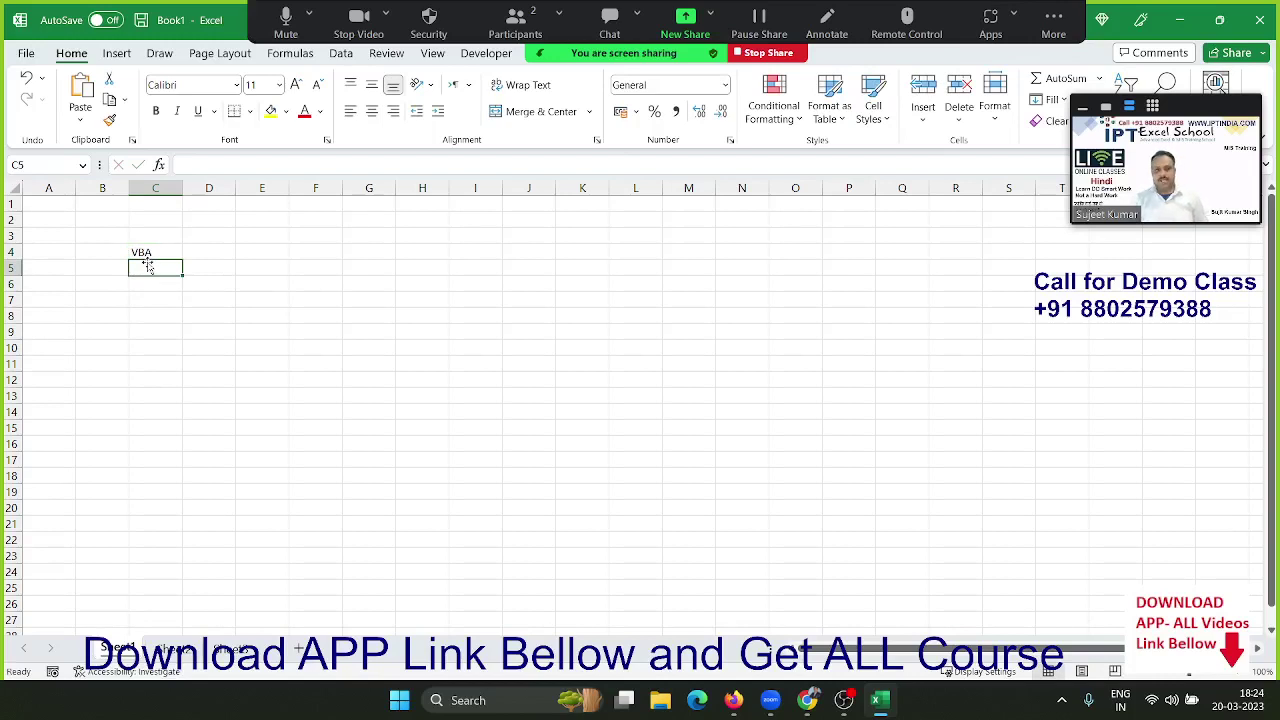
# List vb6, vbs and .net in cells C7 to C9 and select that range
pyautogui.press('Down')
pyautogui.press('Down')
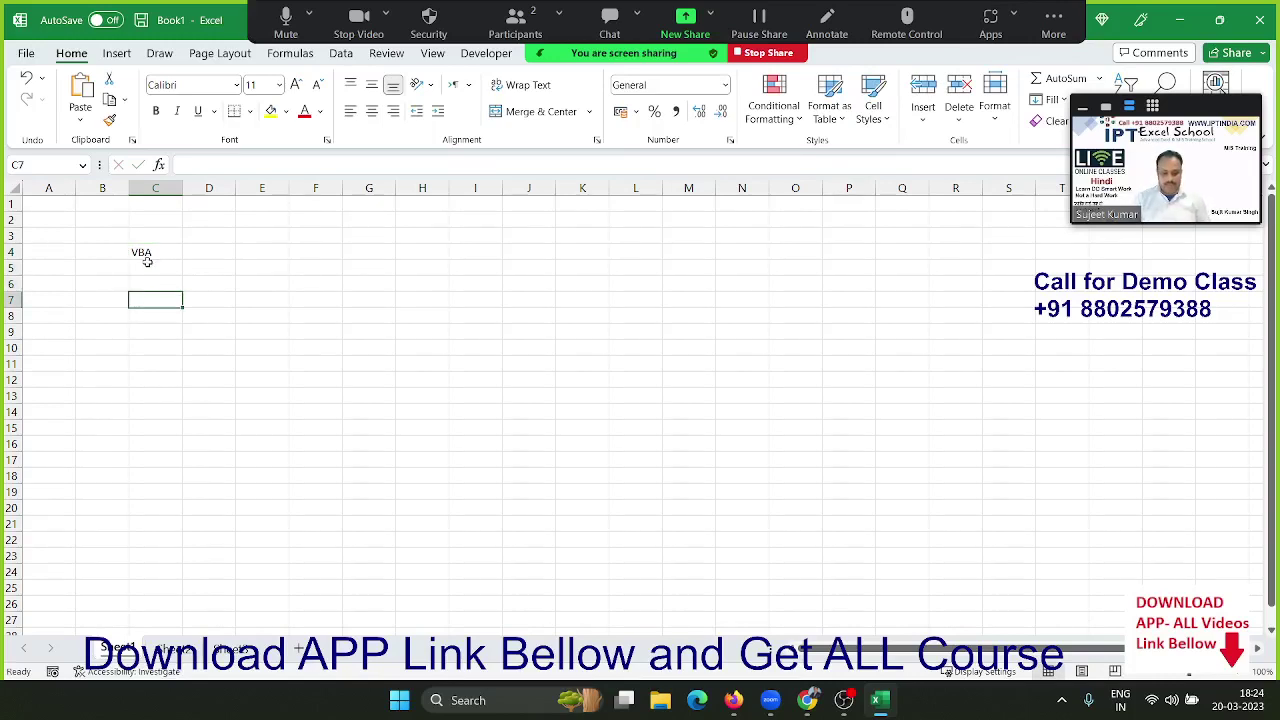
pyautogui.write('b')
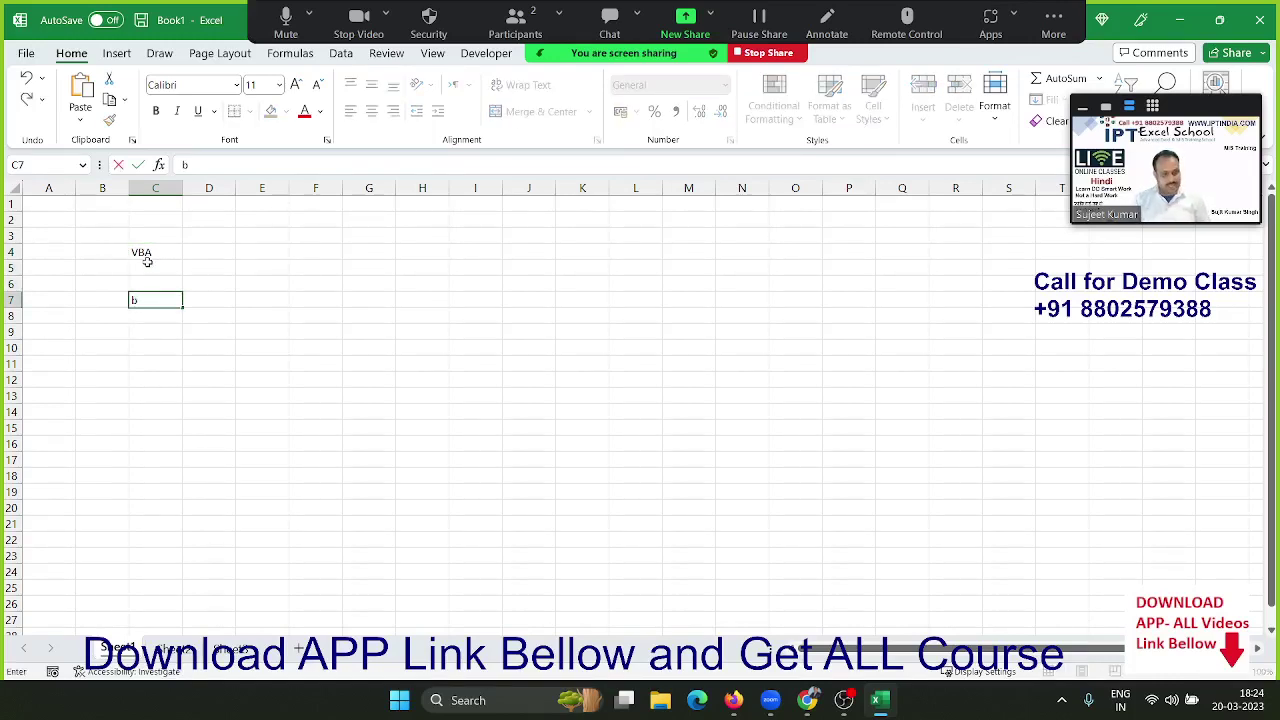
pyautogui.write('b6')
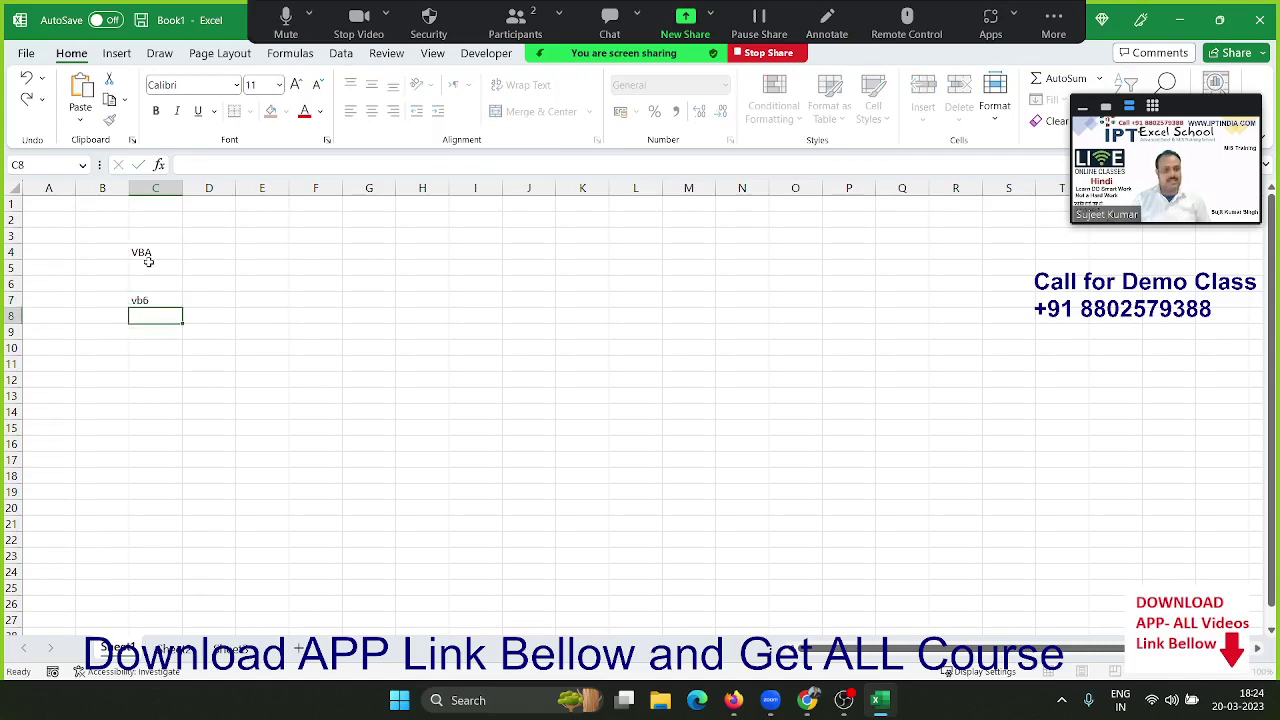
pyautogui.press('Return')
pyautogui.write('vbs')
pyautogui.press('Return')
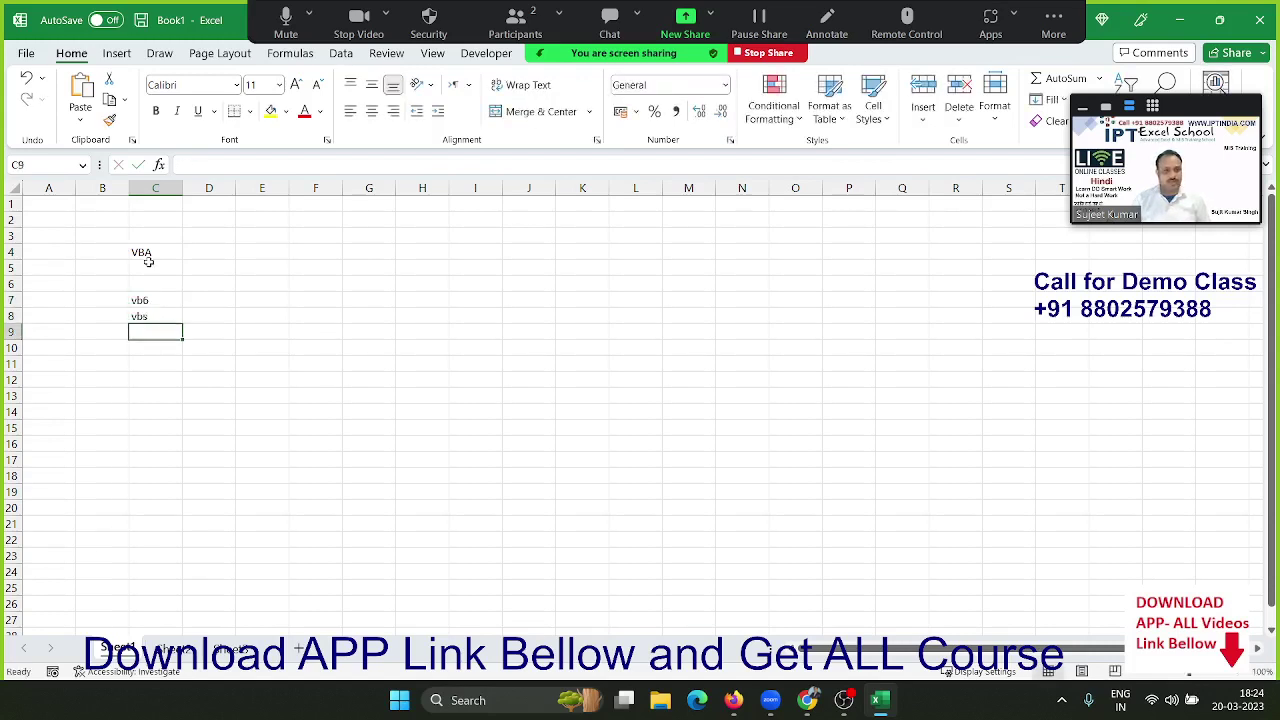
pyautogui.write('.n')
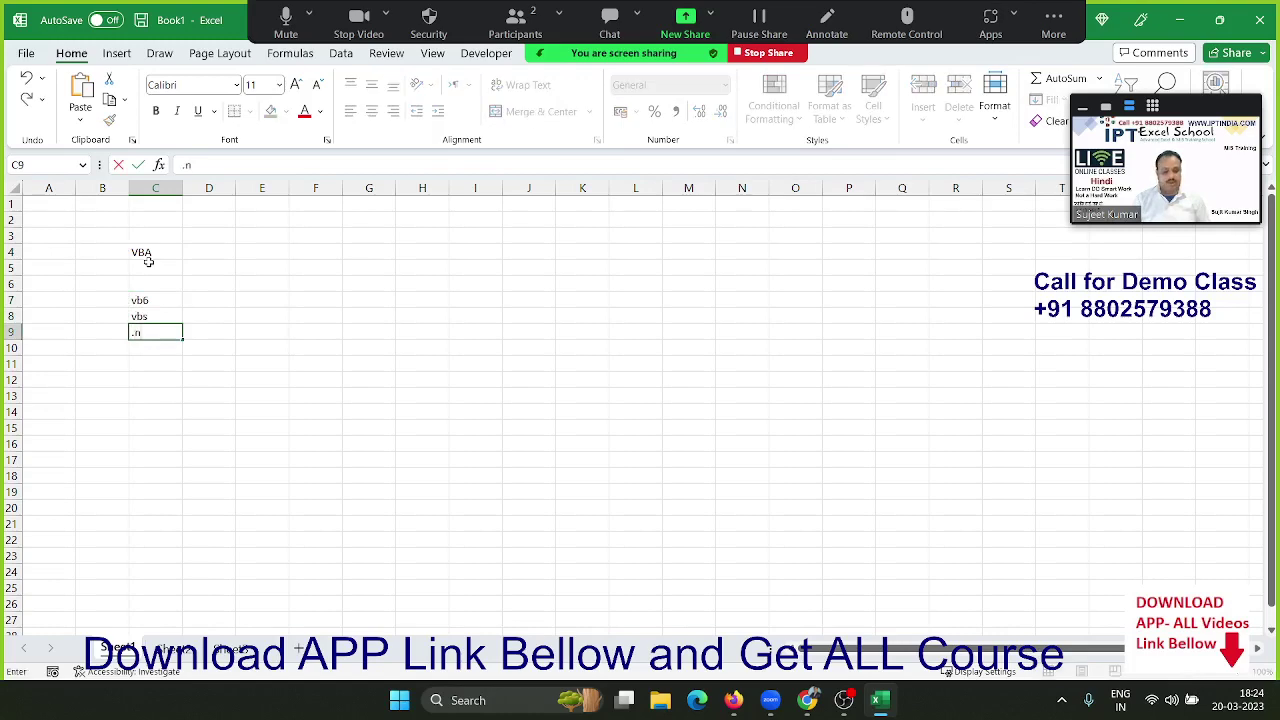
pyautogui.write('et')
pyautogui.press('Return')
pyautogui.press('Up')
pyautogui.press('Up')
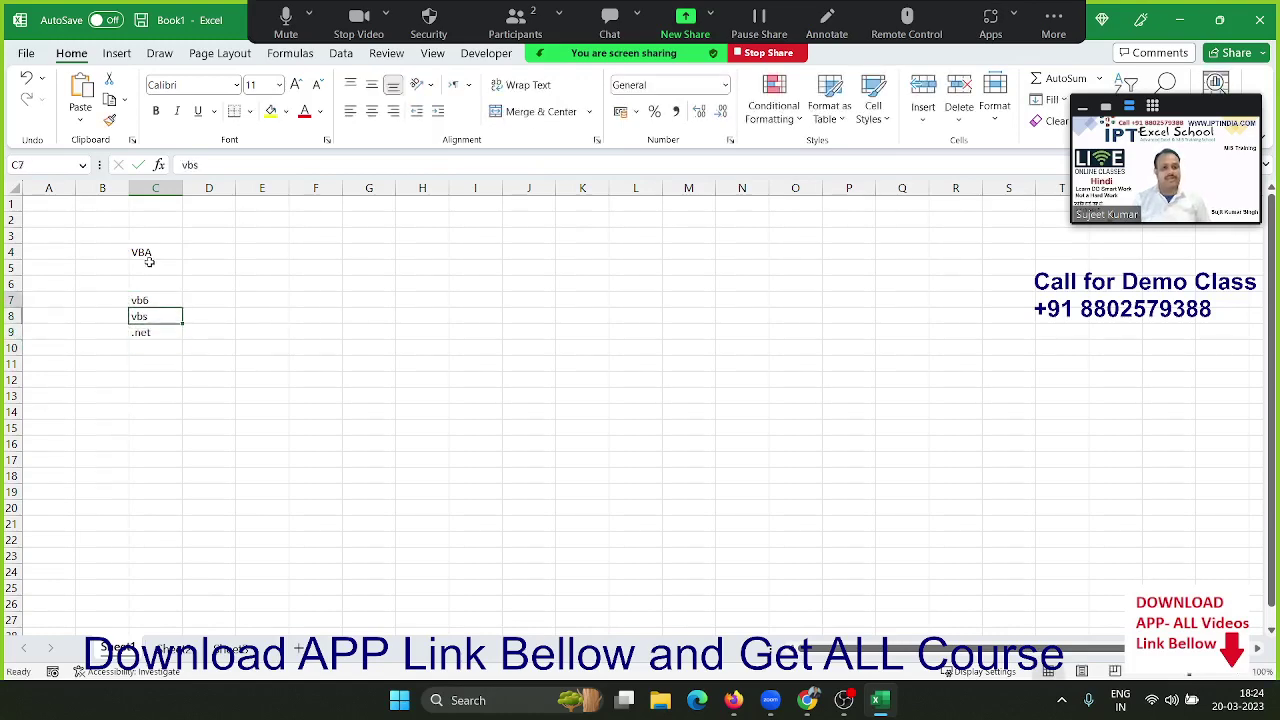
pyautogui.press('Up')
pyautogui.hotkey('shift', 'Down')
pyautogui.hotkey('shift', 'Down')
# Type Macros into cell E5, beside the VBA list, then select cell J9
pyautogui.keyDown('ctrl'); pyautogui.scroll(1, 209, 366); pyautogui.keyUp('ctrl')
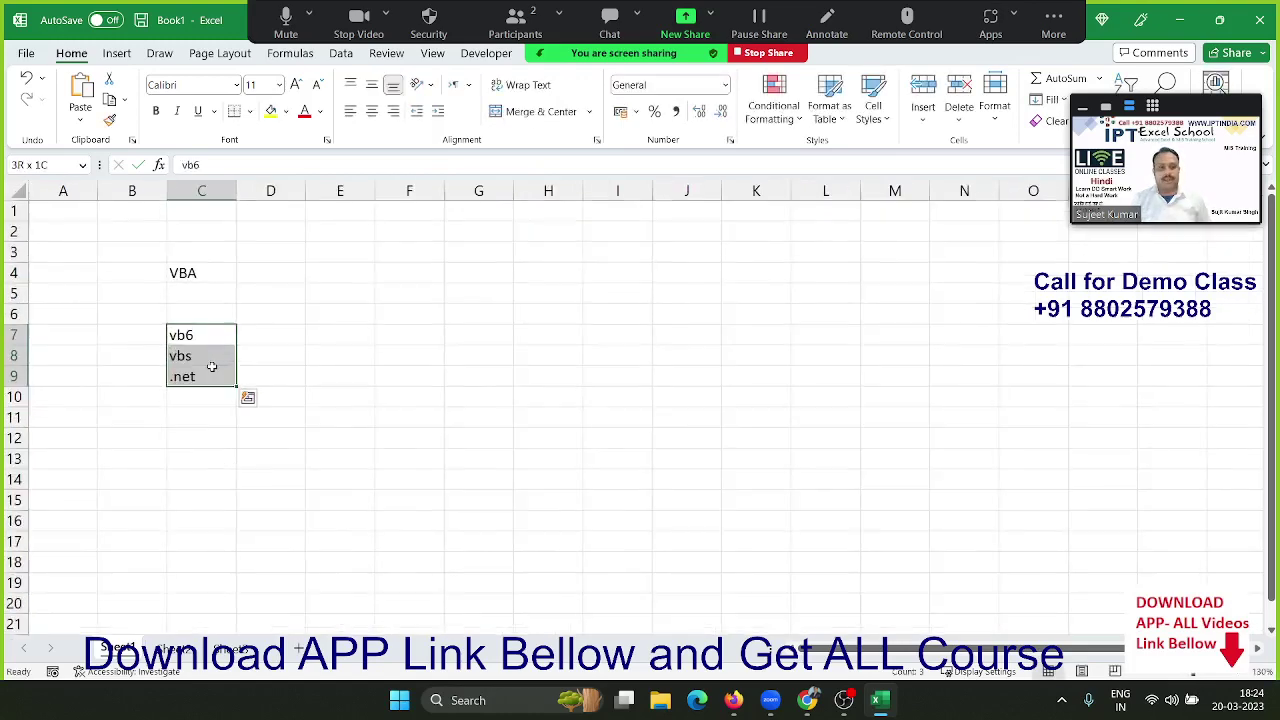
pyautogui.keyDown('ctrl'); pyautogui.scroll(2, 209, 366); pyautogui.keyUp('ctrl')
pyautogui.keyDown('ctrl'); pyautogui.scroll(1, 211, 368); pyautogui.keyUp('ctrl')
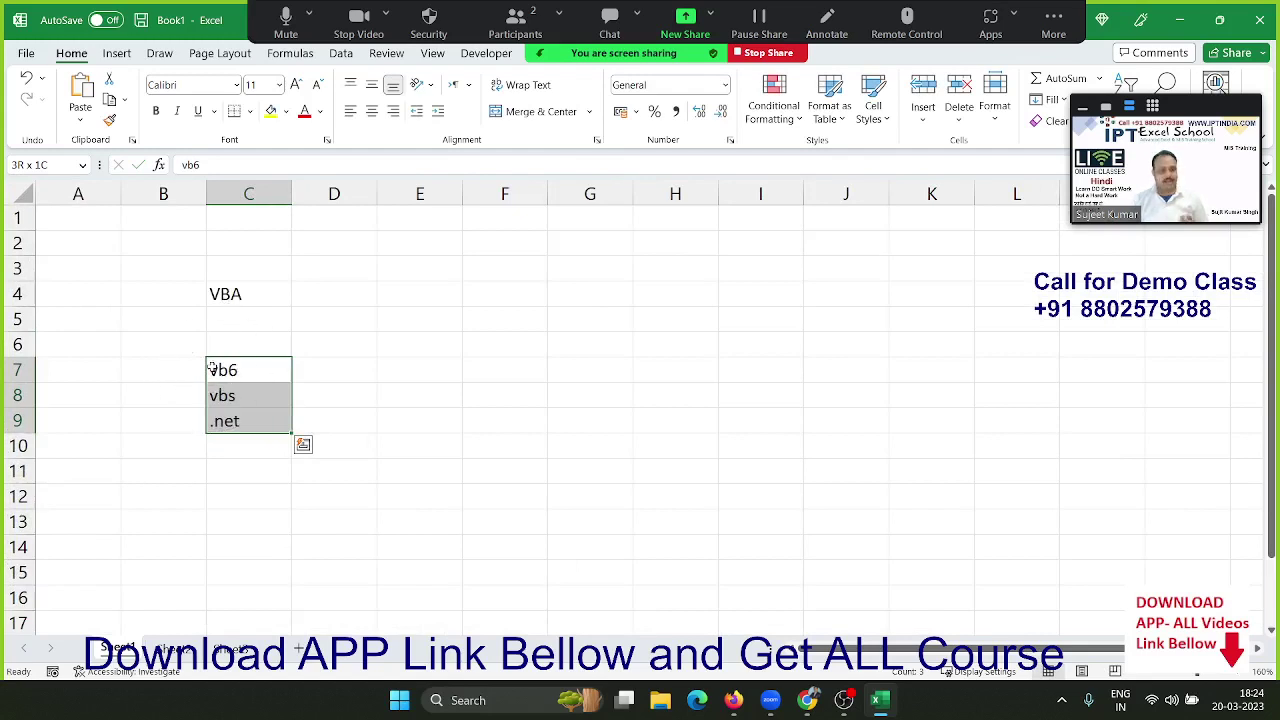
pyautogui.press('Up')
pyautogui.press('Up')
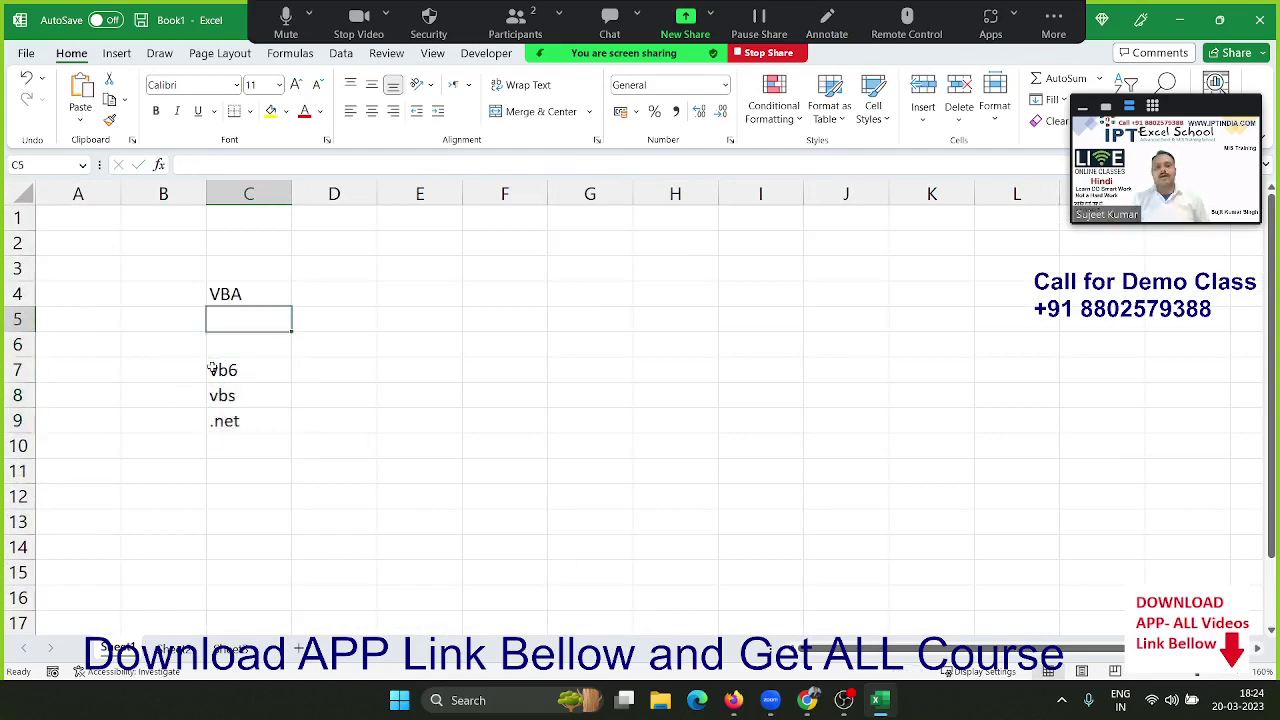
pyautogui.press('Up')
pyautogui.press('Right')
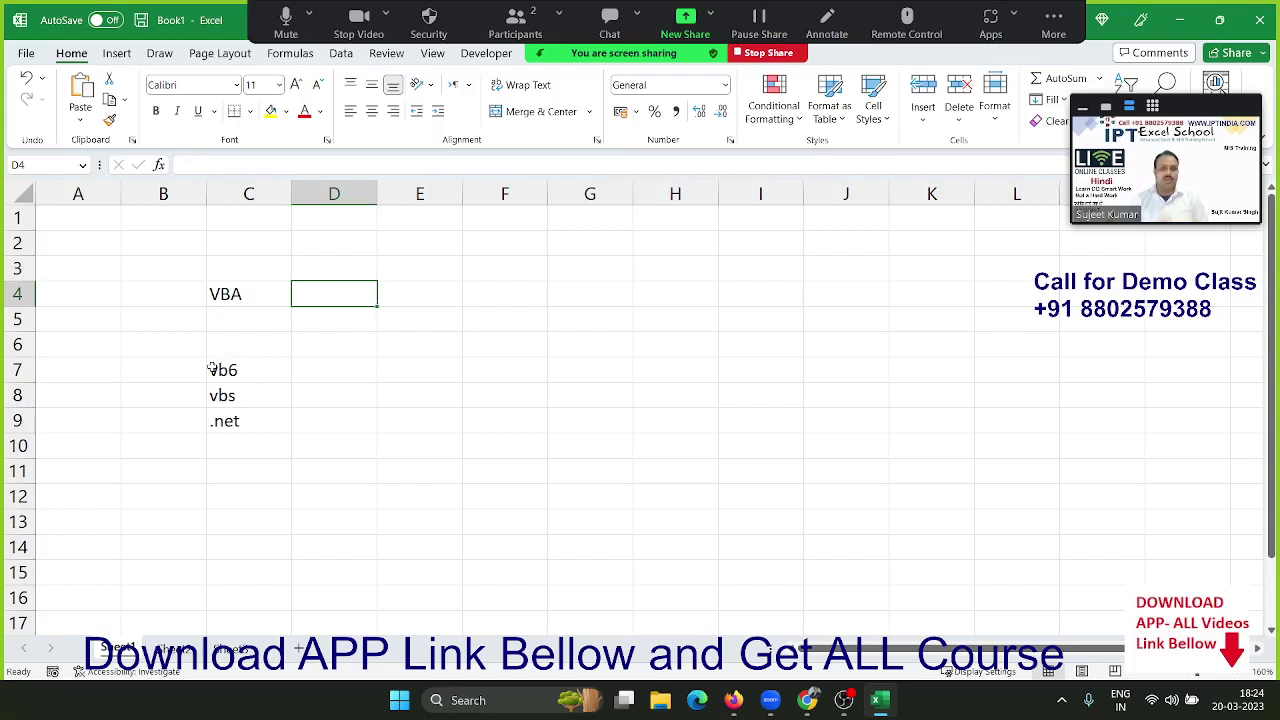
pyautogui.press('Right')
pyautogui.press('Down')
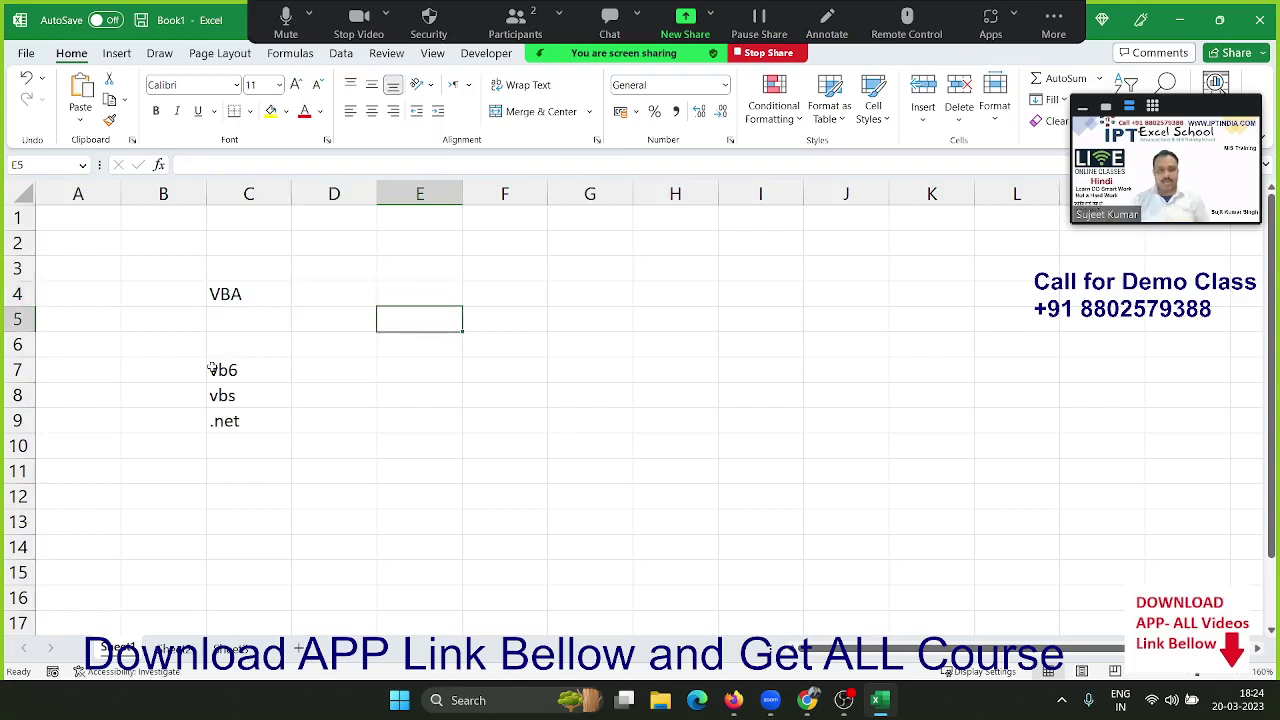
pyautogui.write('Ma')
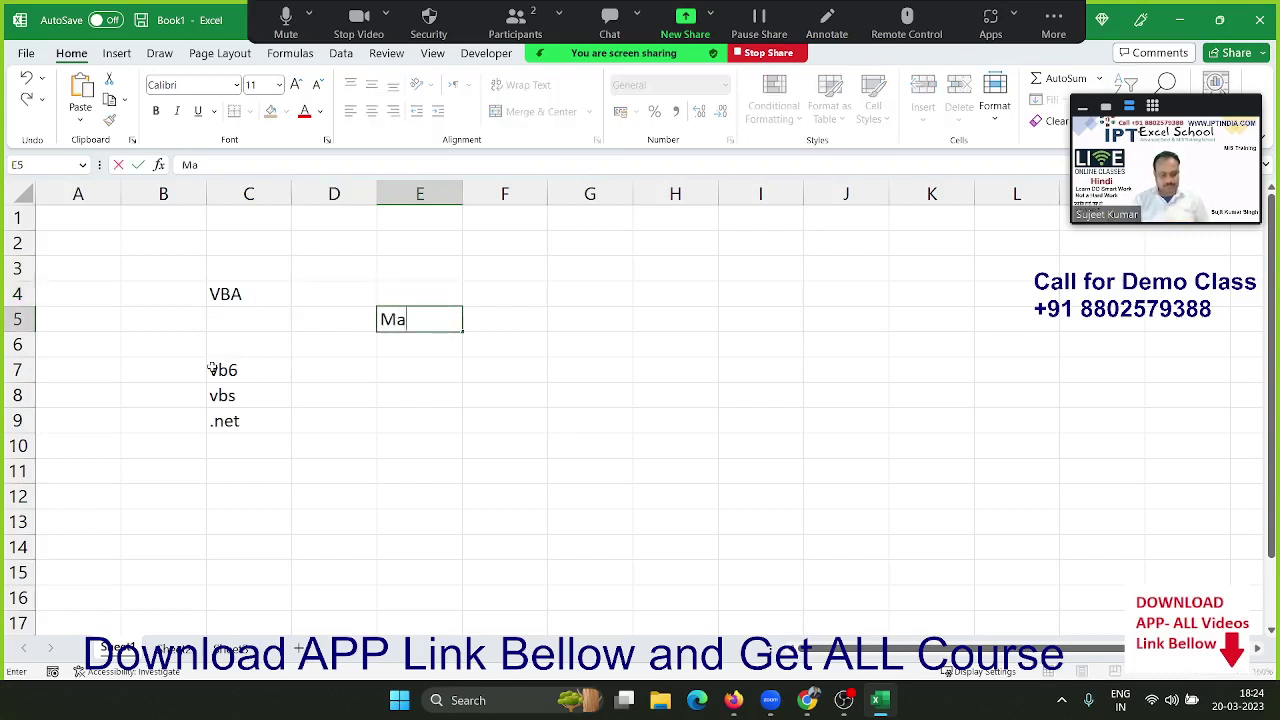
pyautogui.write('cros')
pyautogui.press('Return')
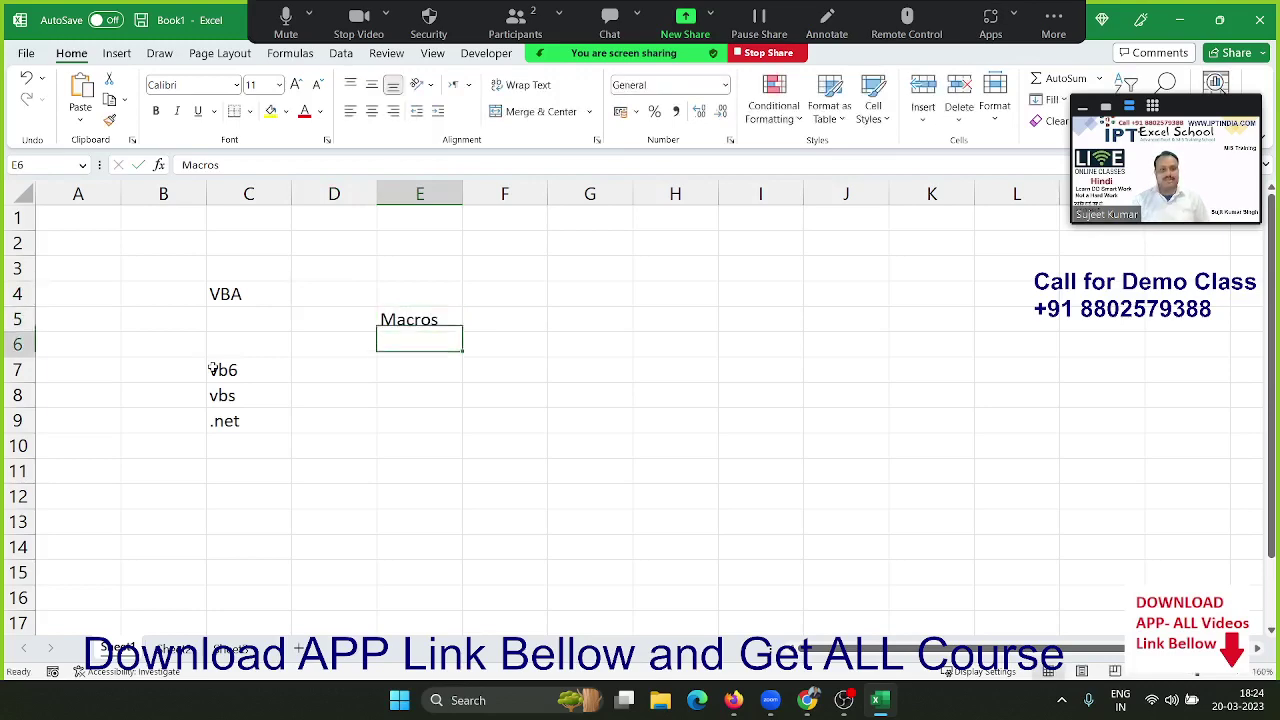
pyautogui.click(850, 422)
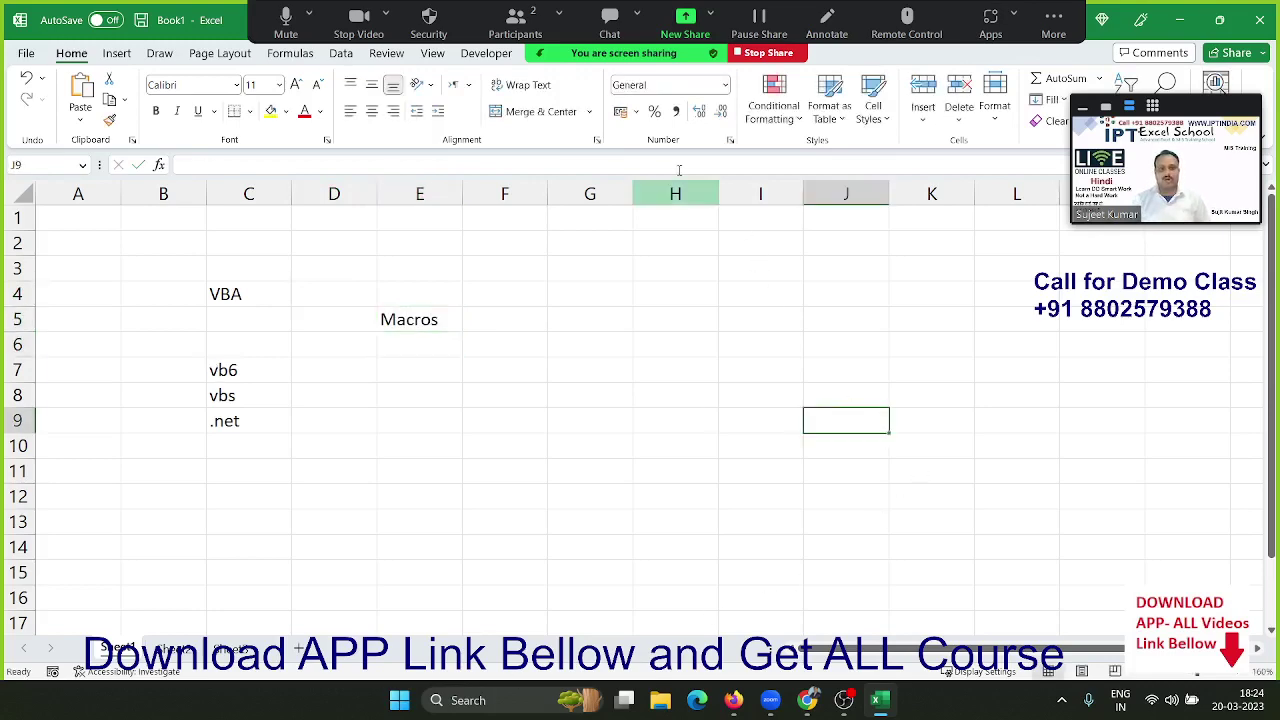
pyautogui.moveTo(537, 54); pyautogui.dragTo(537, 620)
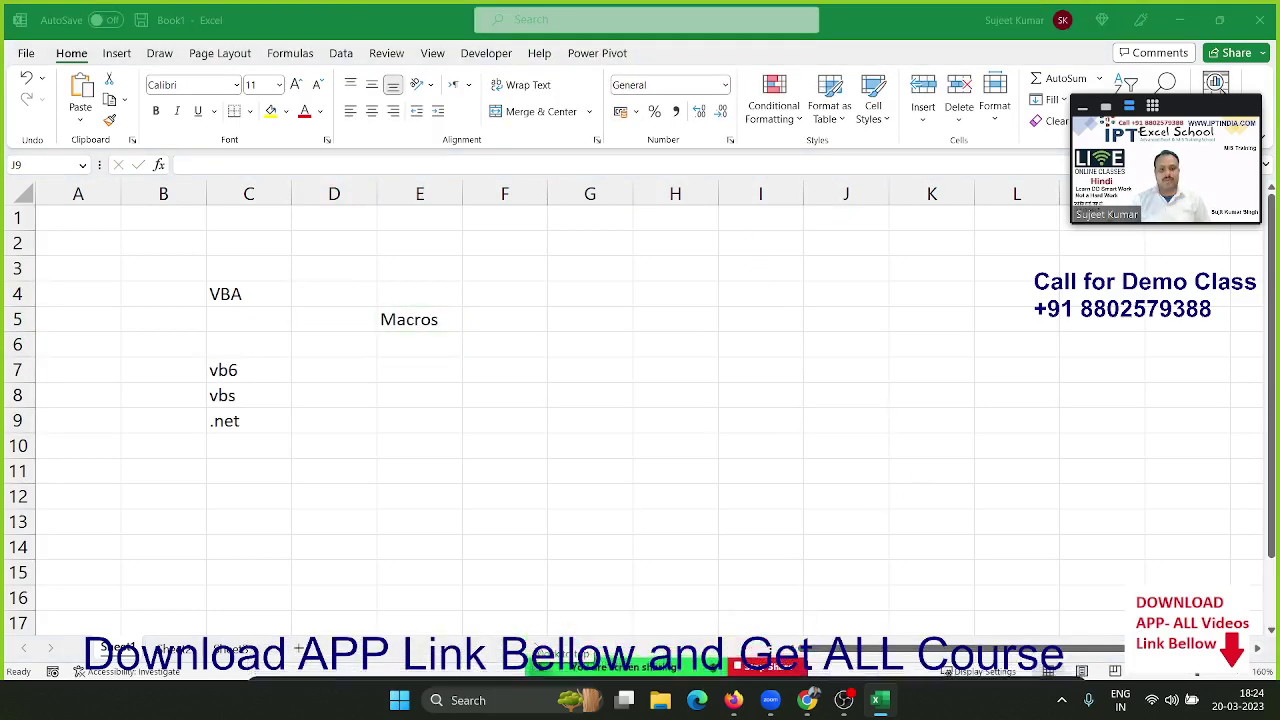
# Show the Developer ribbon with its Macros, Visual Basic and control commands, then select cell F7
pyautogui.click(486, 53)
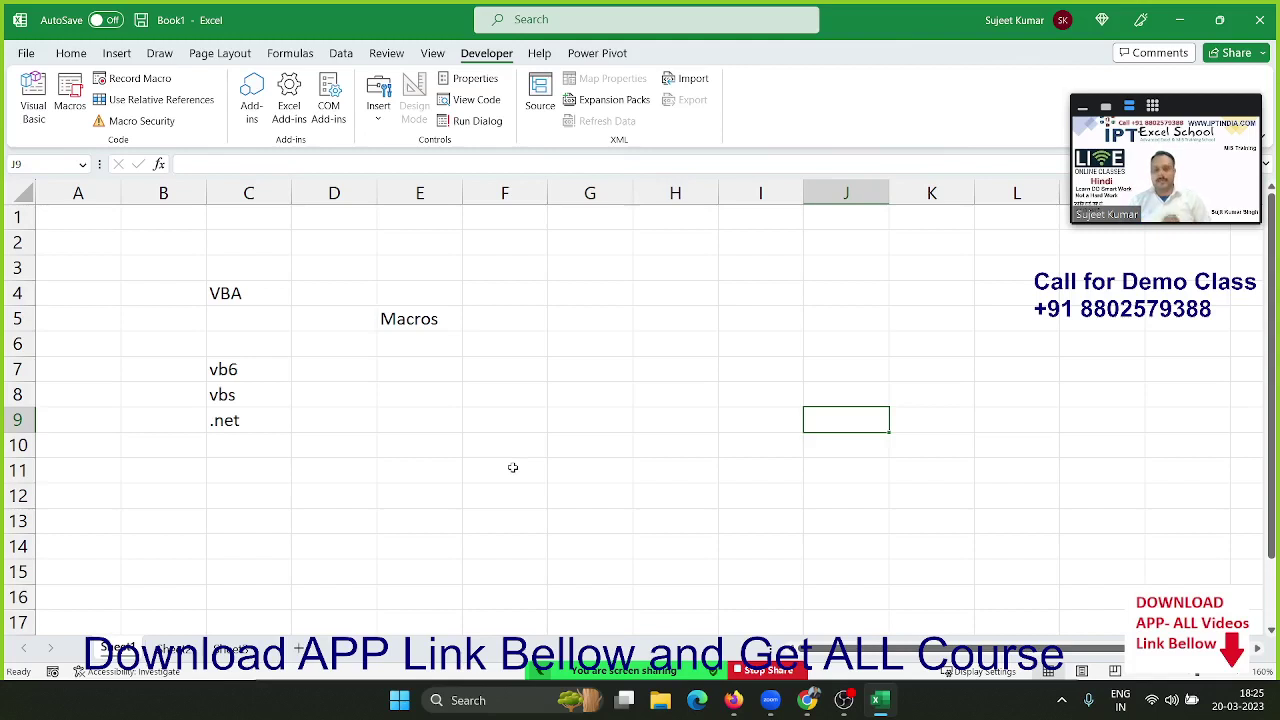
pyautogui.click(505, 363)
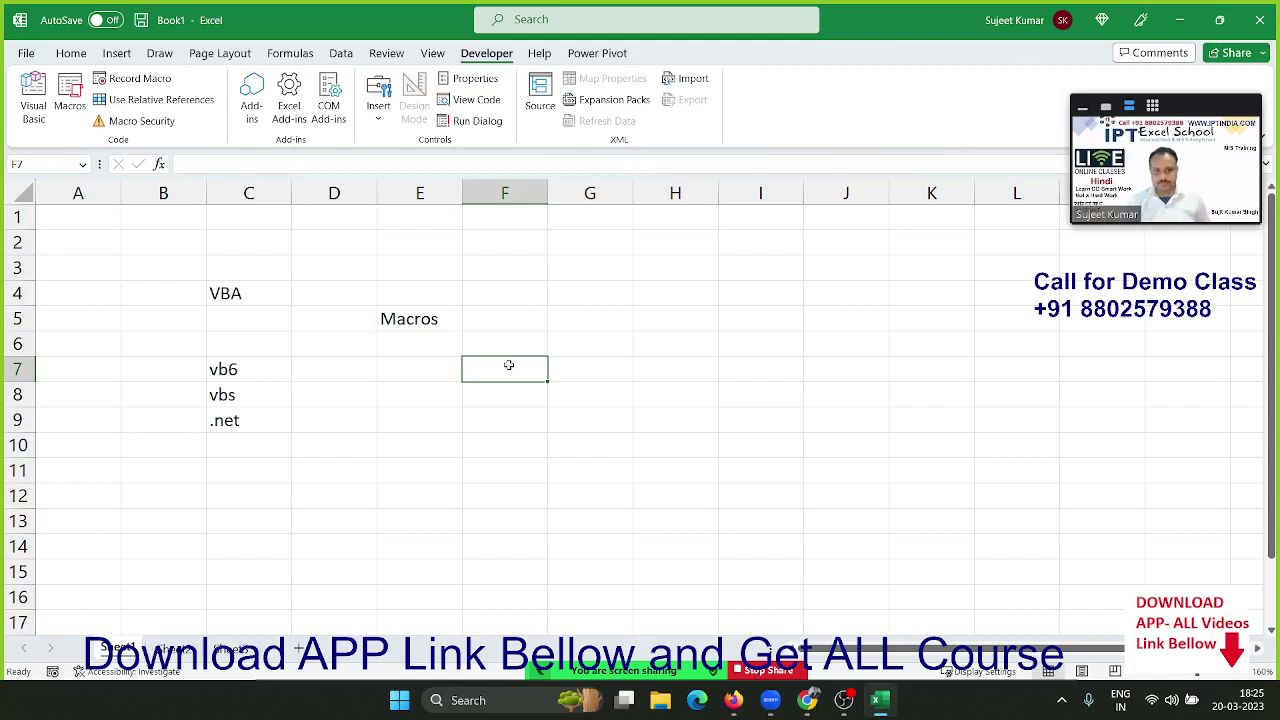
pyautogui.press('Up')
pyautogui.press('Up')
pyautogui.press('Left')
pyautogui.press('Left')
pyautogui.press('Right')
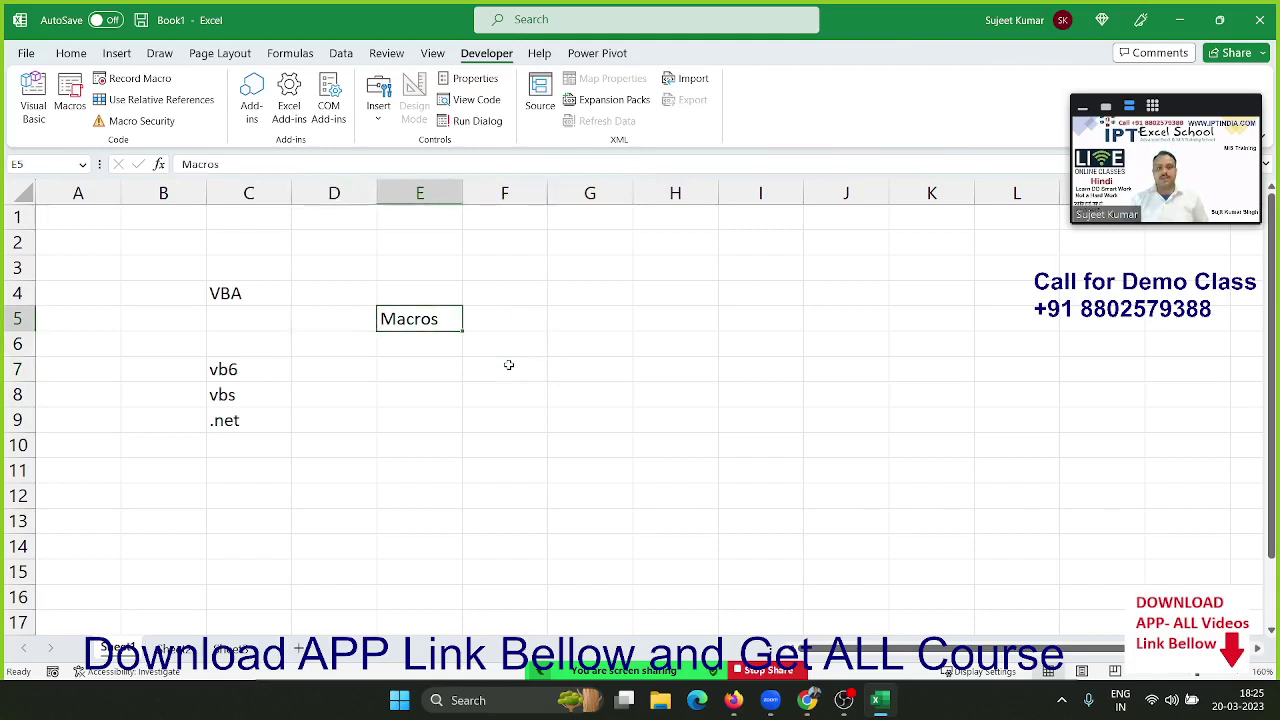
pyautogui.press('Right')
pyautogui.press('Down')
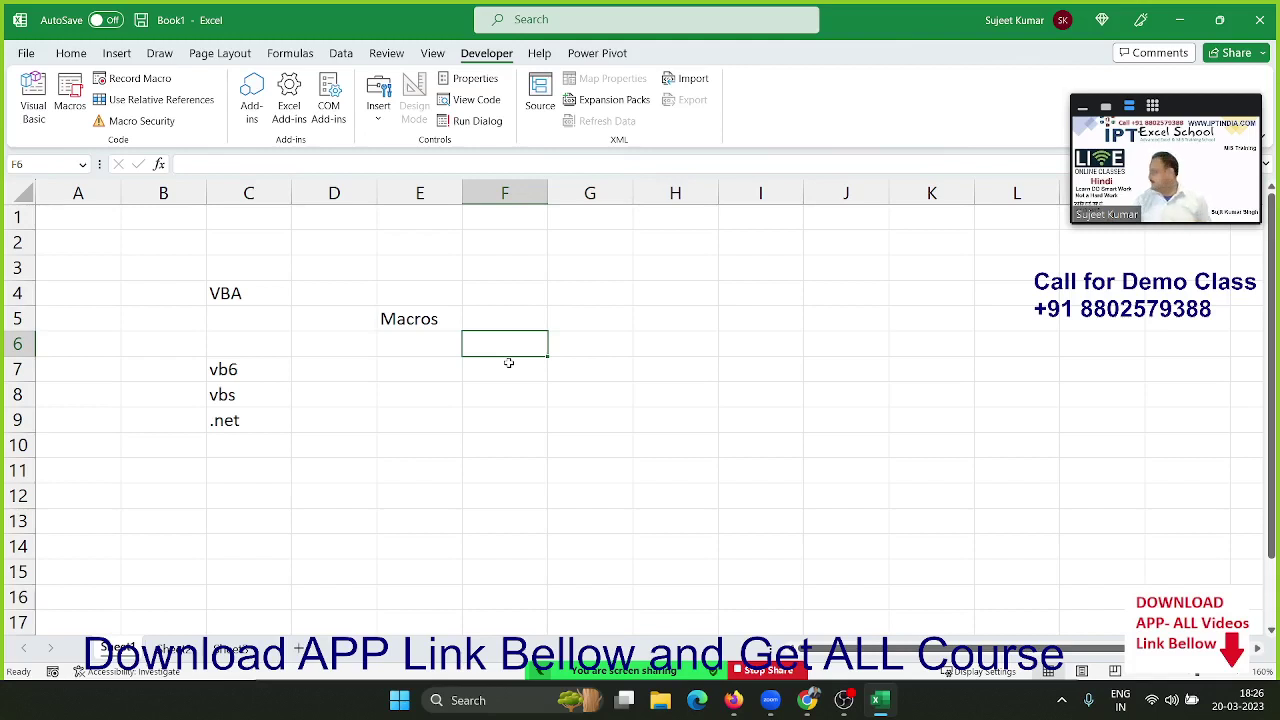
pyautogui.press('Up')
pyautogui.press('Left')
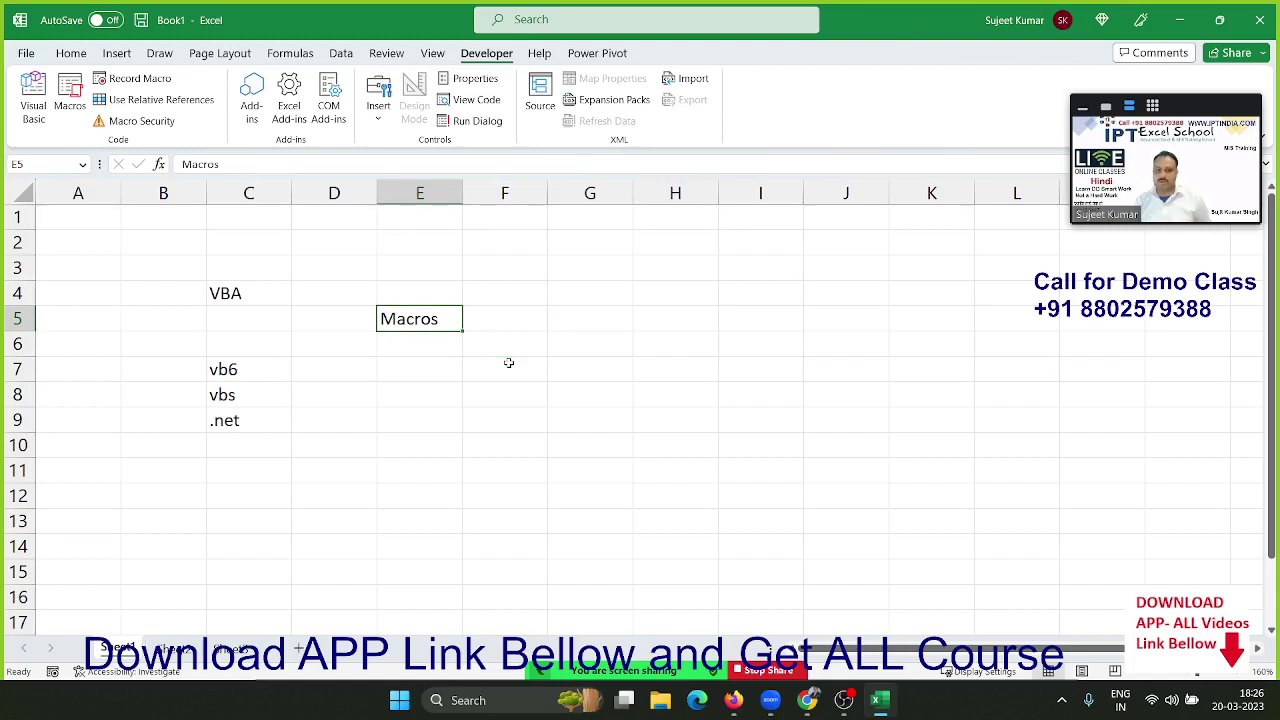
pyautogui.press('Right')
pyautogui.press('Down')
pyautogui.press('Down')
pyautogui.press('Down')
pyautogui.press('Left')
# Enter Function in cell E8 and cancel the started VLOOKUP formula
pyautogui.press('F2')
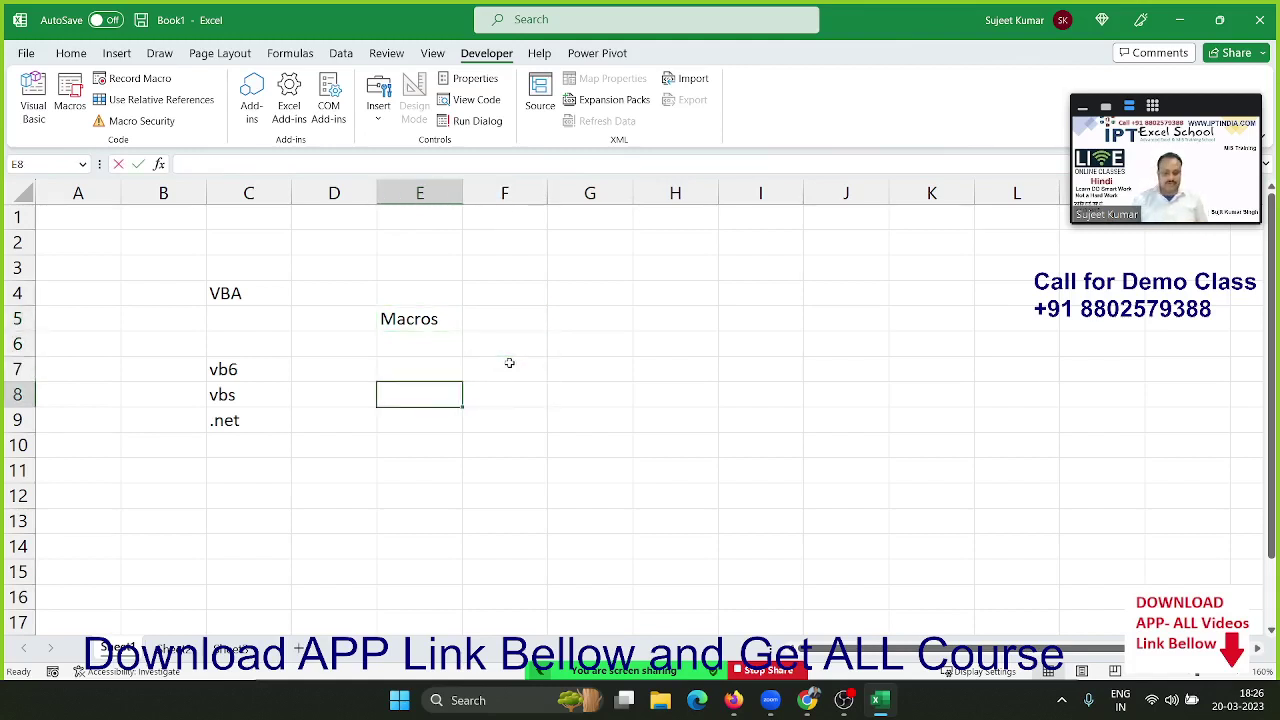
pyautogui.write('Function')
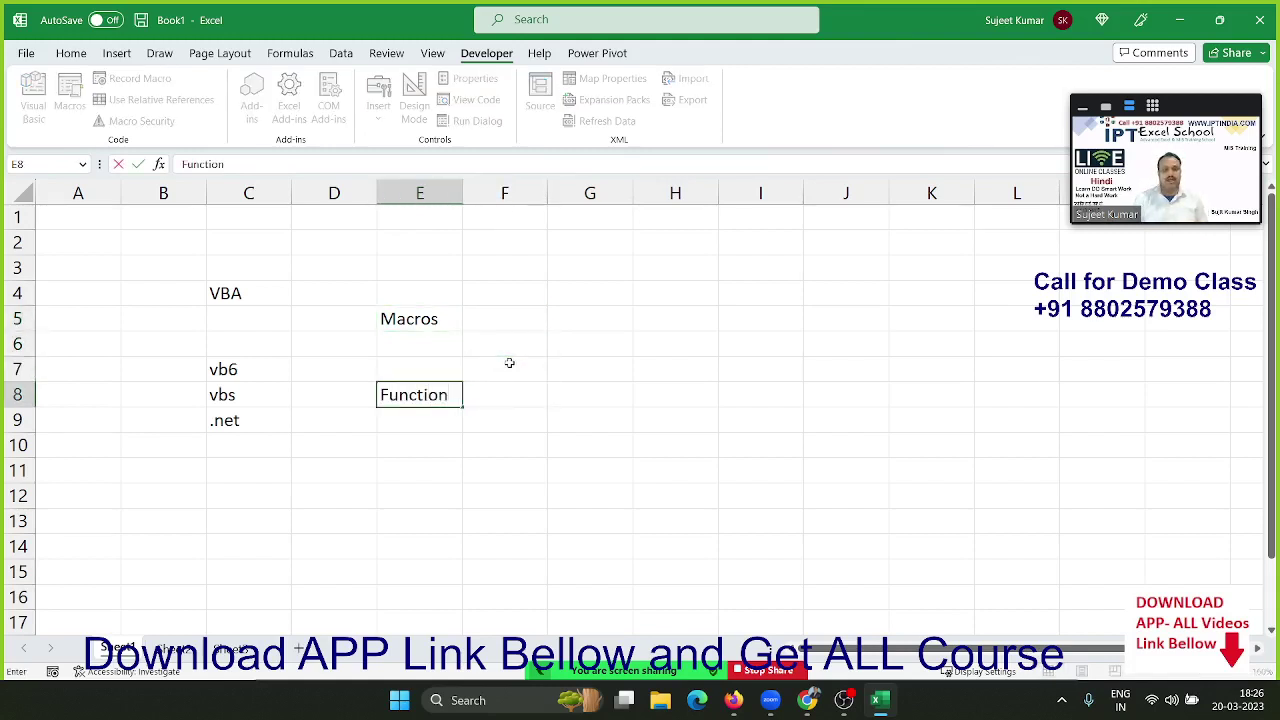
pyautogui.press('Tab')
pyautogui.press('Tab')
pyautogui.write('=')
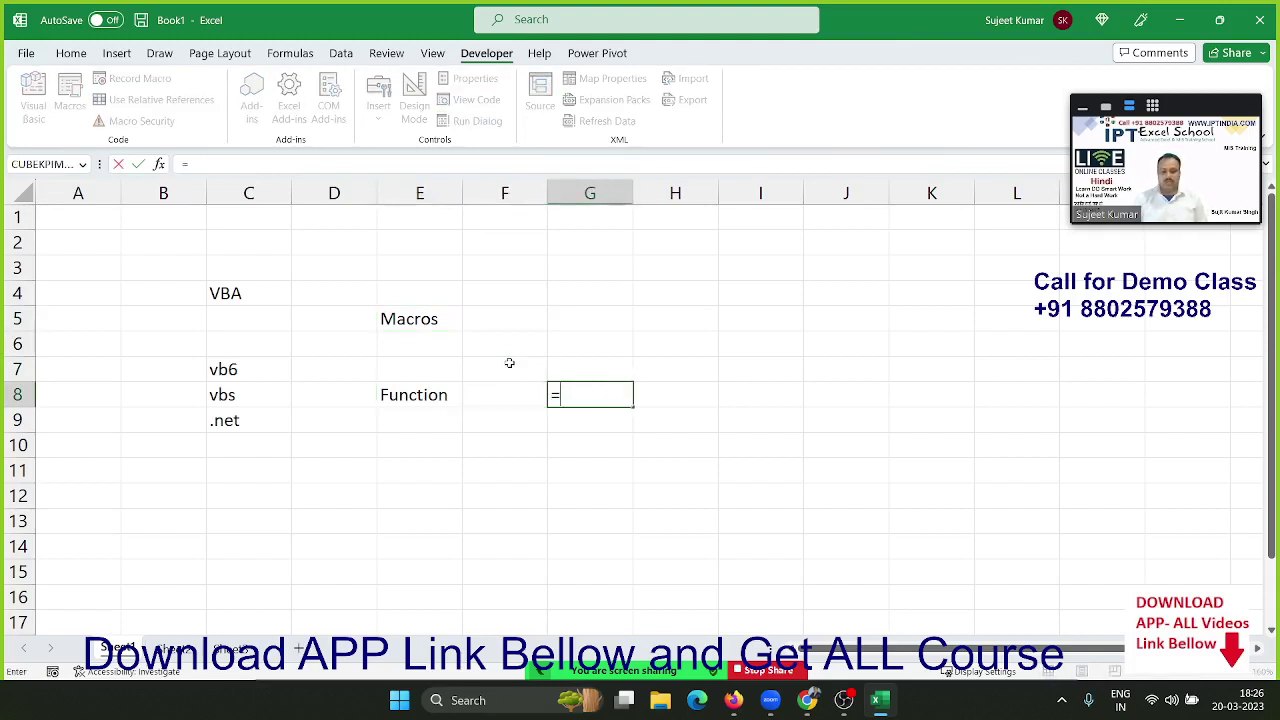
pyautogui.write('vl')
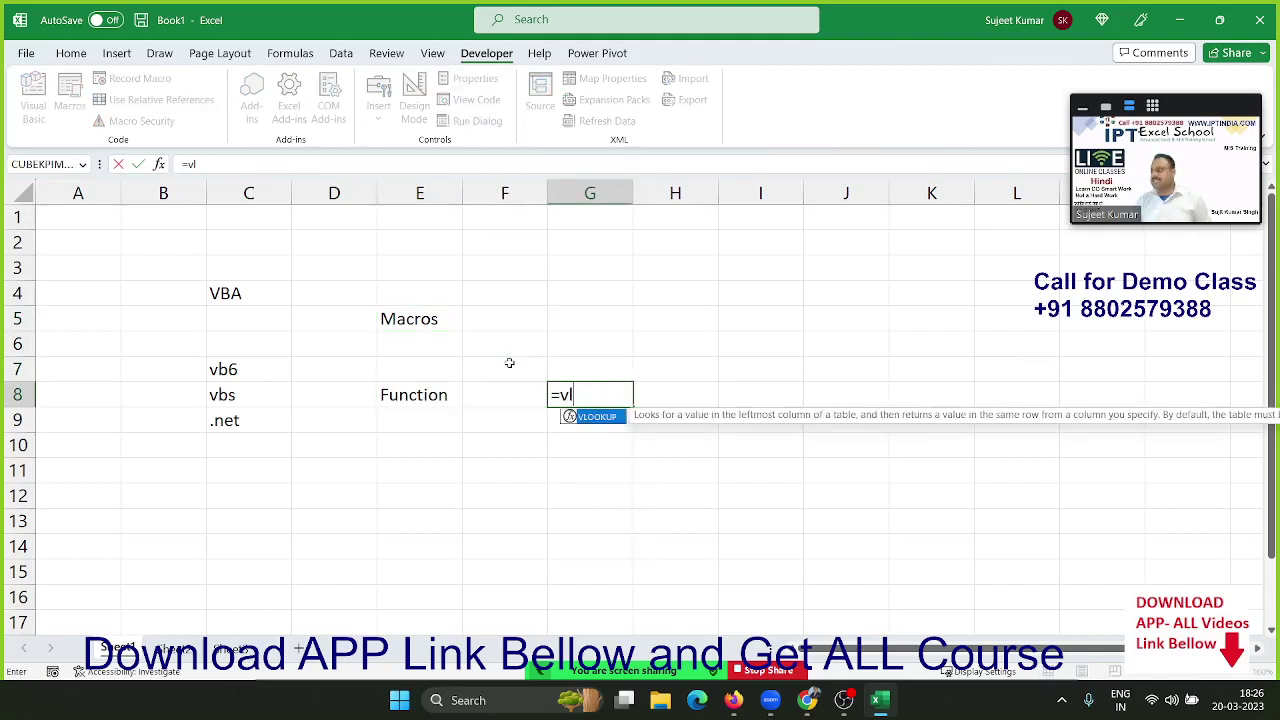
pyautogui.press('Escape')
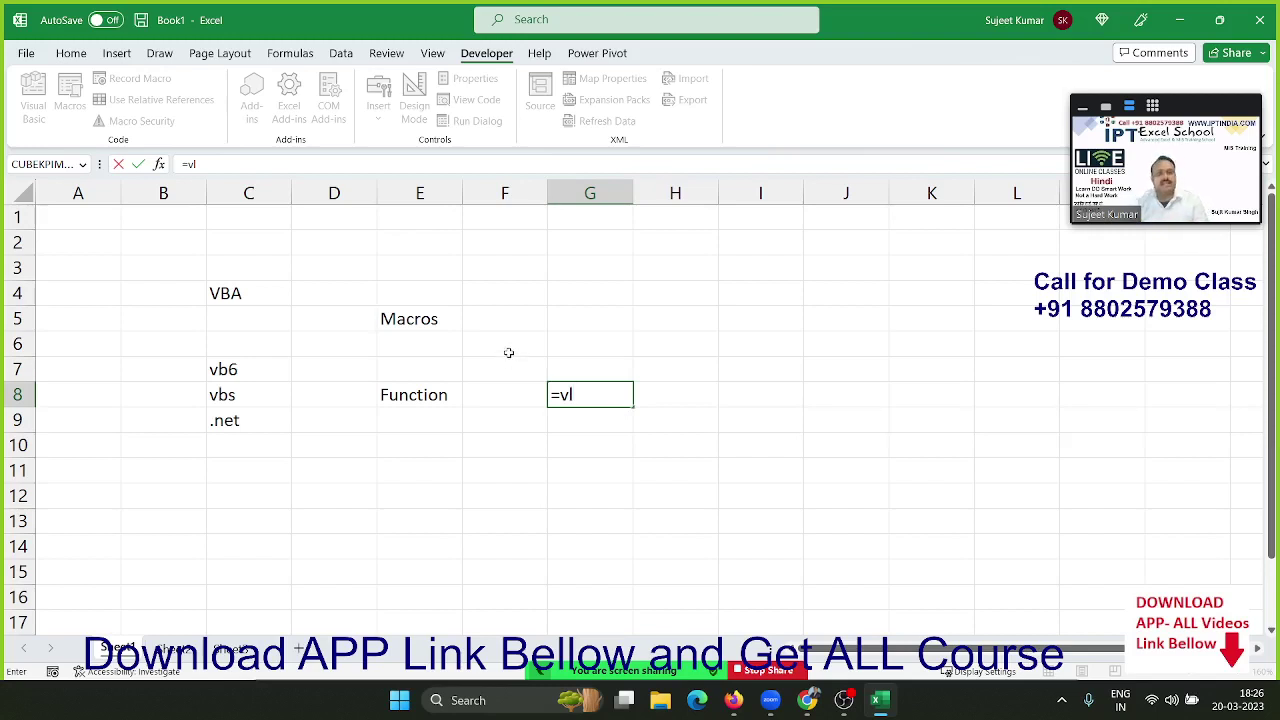
pyautogui.press('Escape')
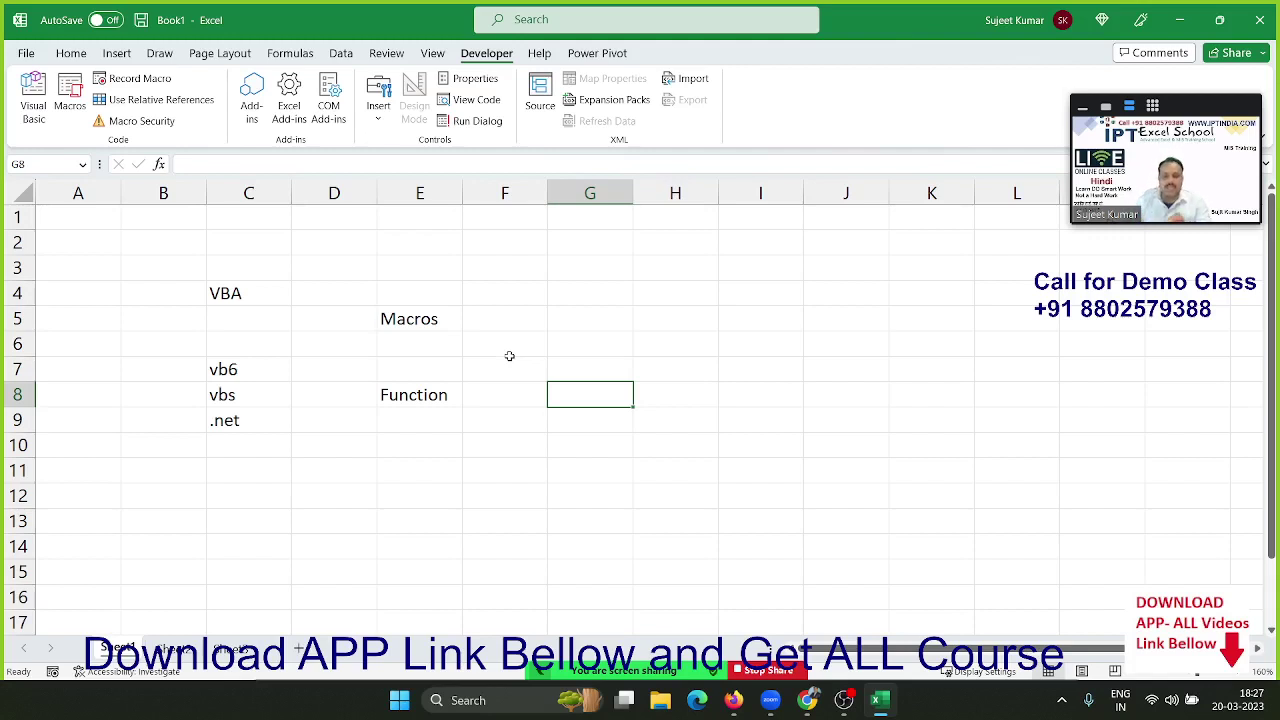
# Type userform into cell E11 under Macros and Function
pyautogui.click(509, 354)
pyautogui.press('Right')
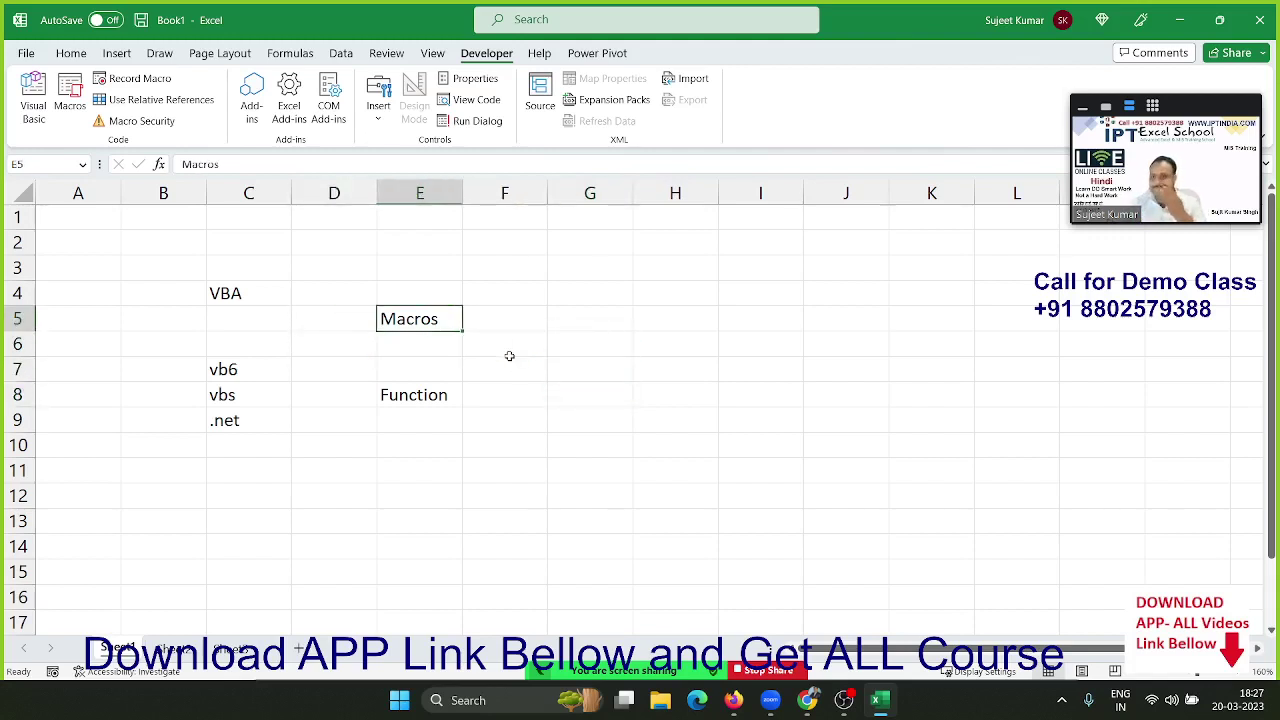
pyautogui.press('Down')
pyautogui.press('Down')
pyautogui.press('Down')
pyautogui.press('Down')
pyautogui.press('Down')
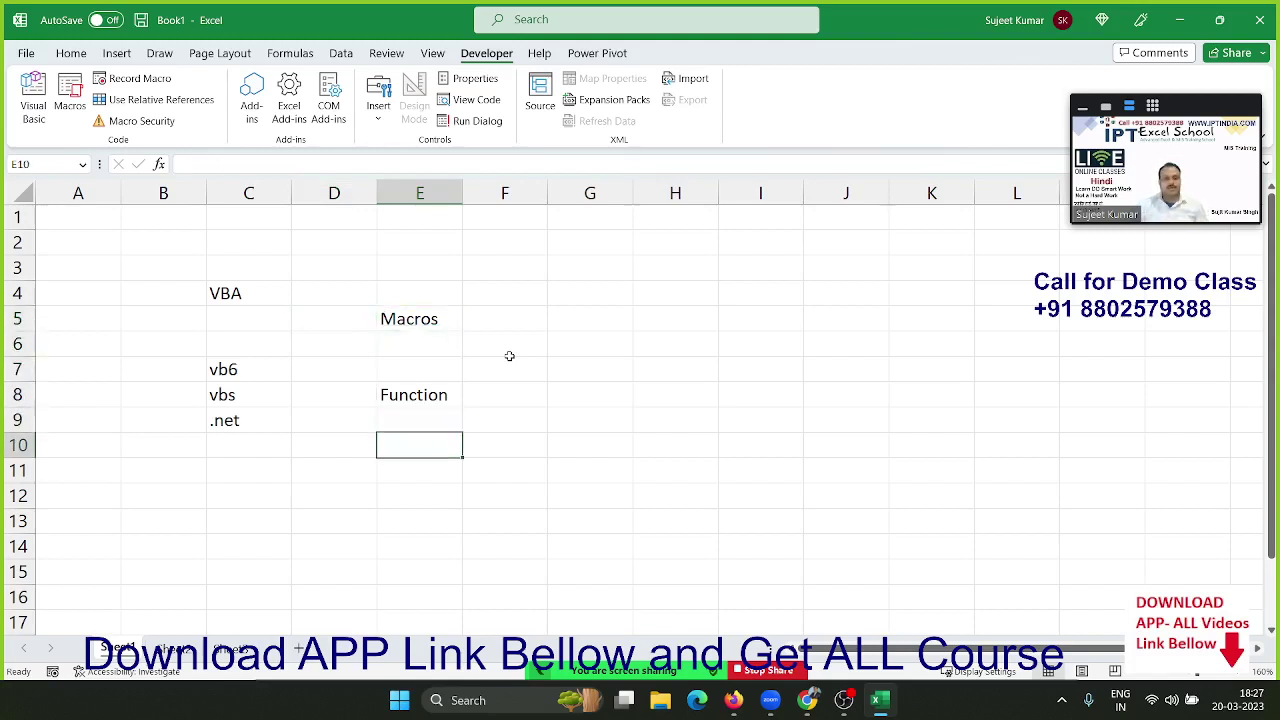
pyautogui.press('Down')
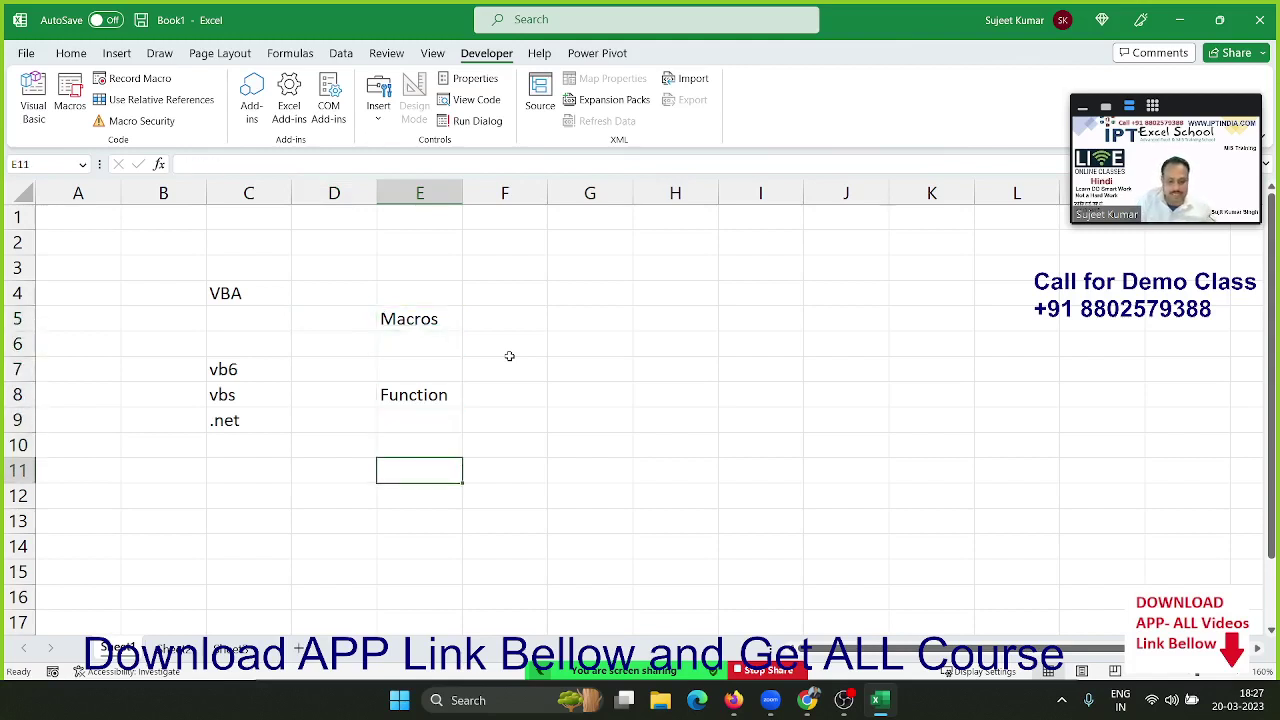
pyautogui.write('userfor')
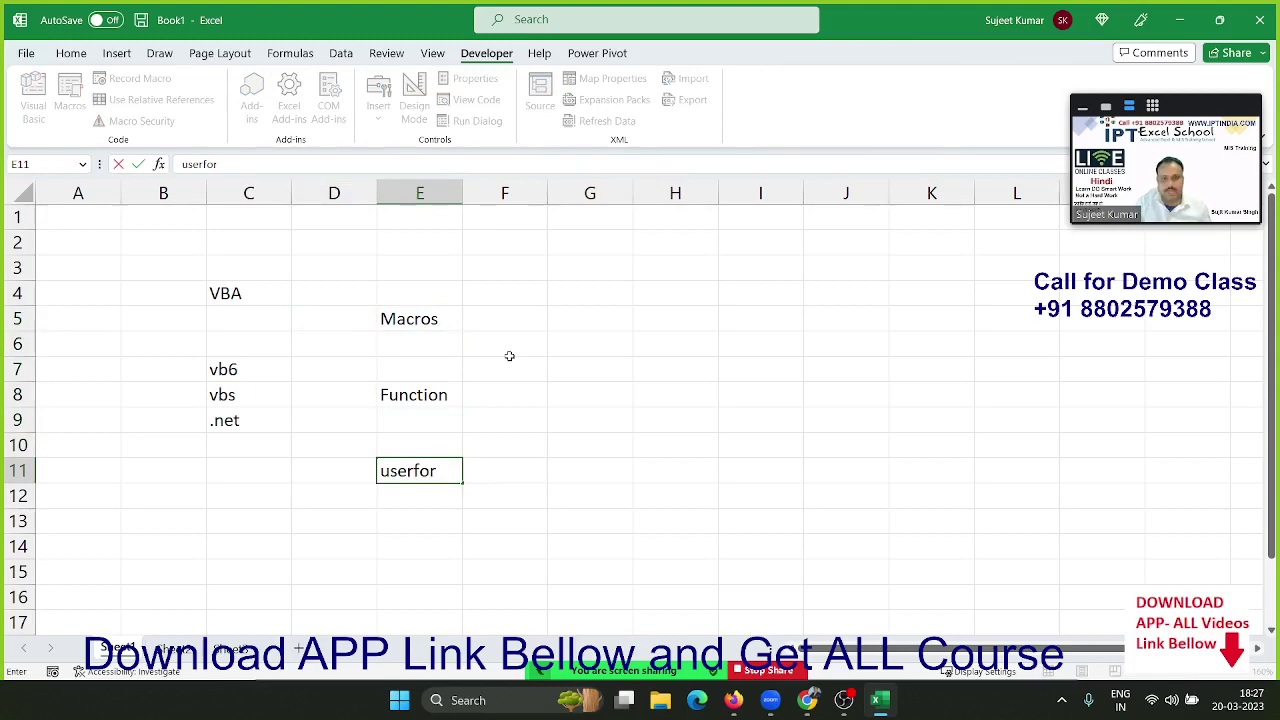
pyautogui.write('m')
pyautogui.press('Return')
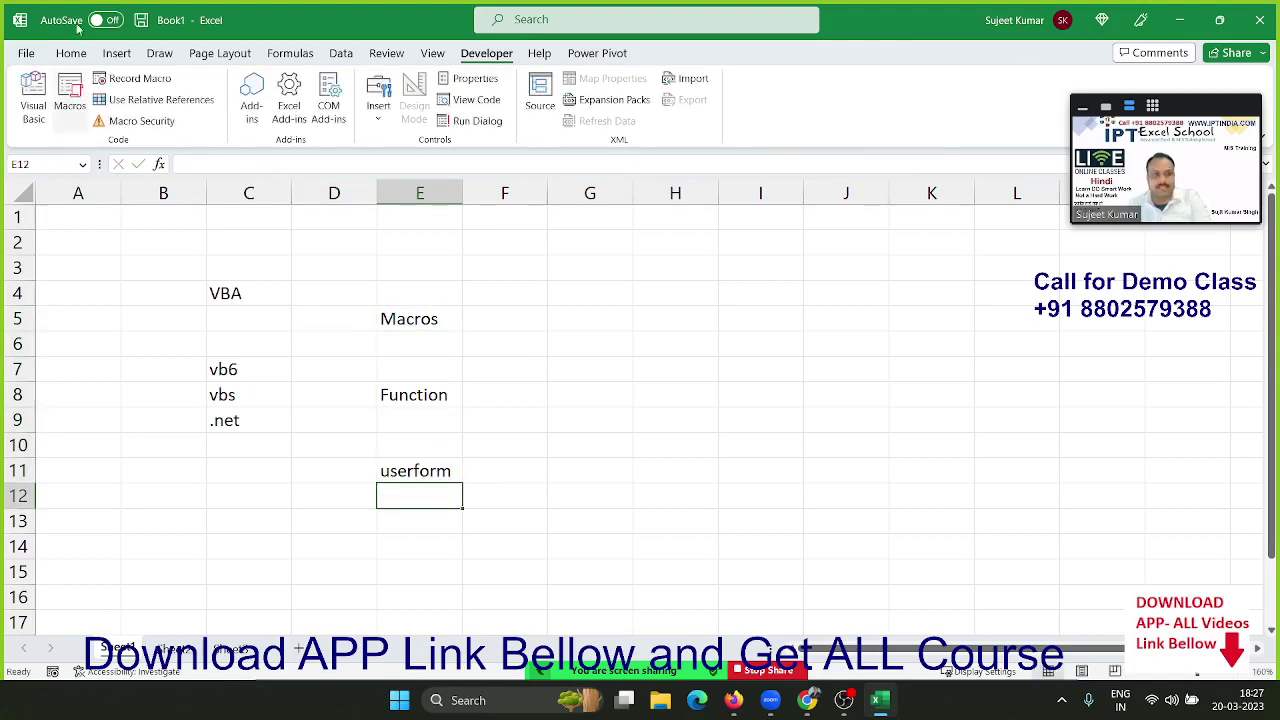
# Open the userform workbook from the File start page's recent list
pyautogui.click(29, 56)
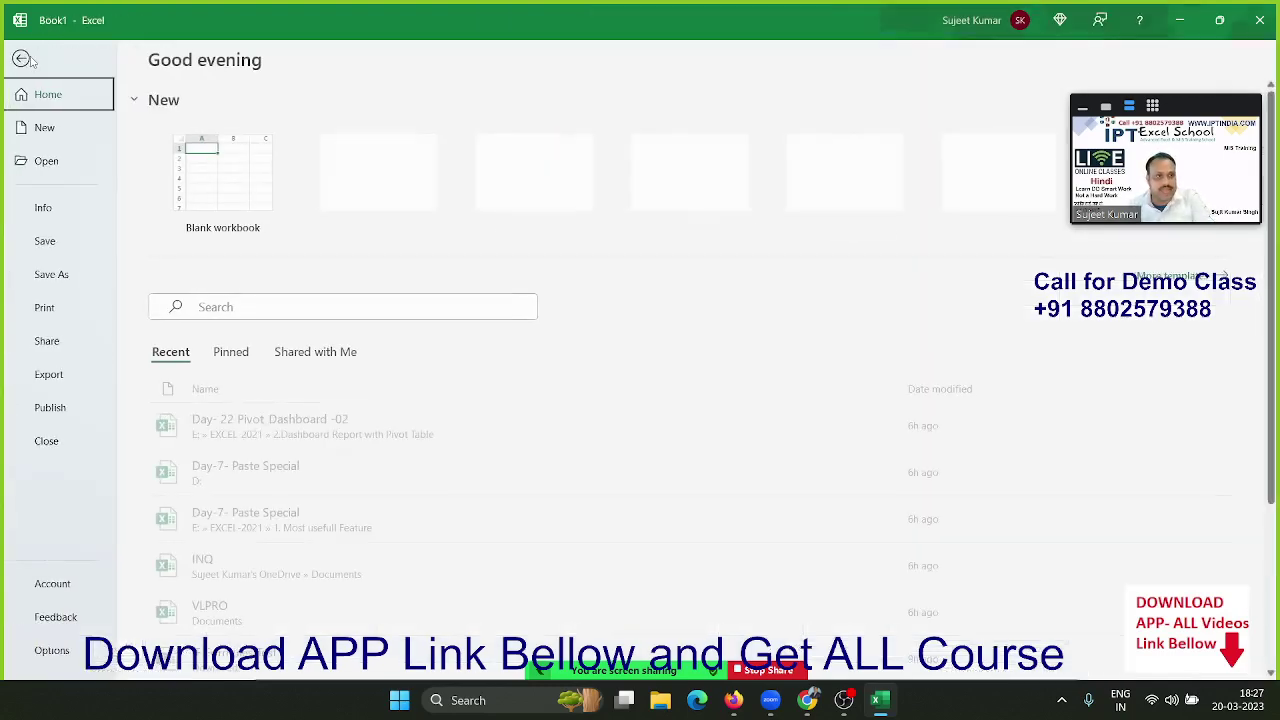
pyautogui.scroll(-1, 300, 502)
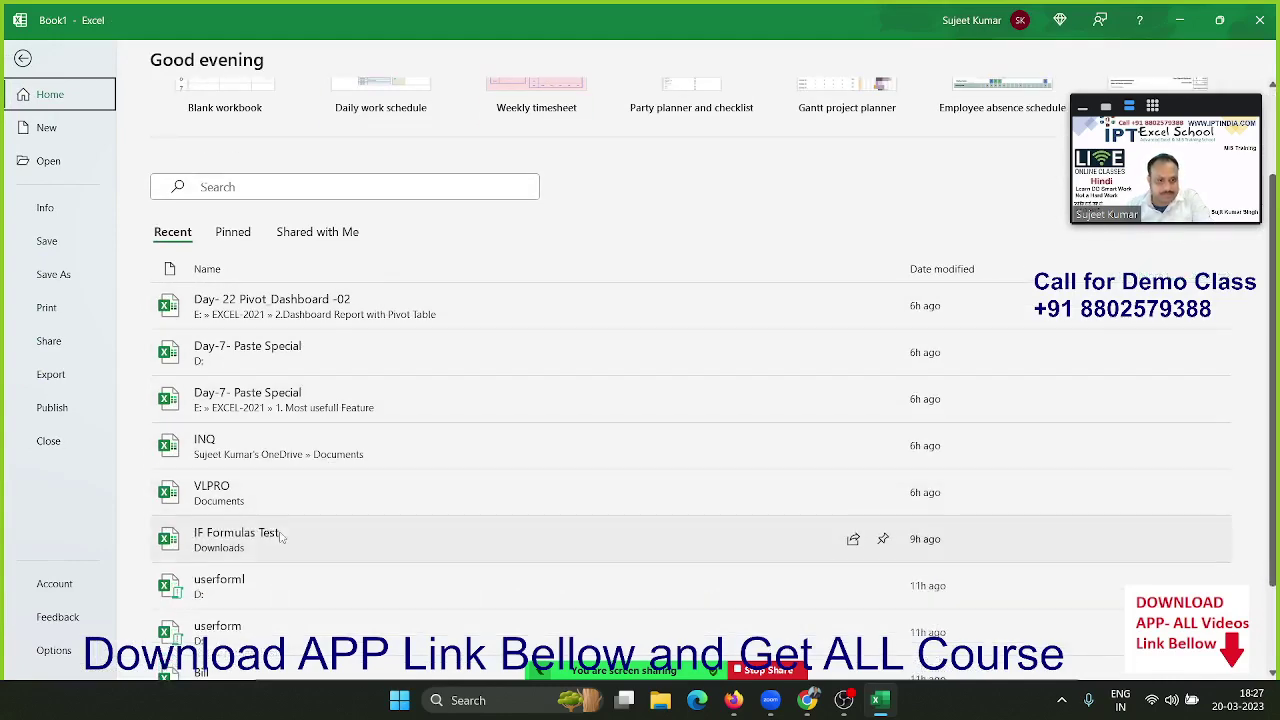
pyautogui.click(251, 596)
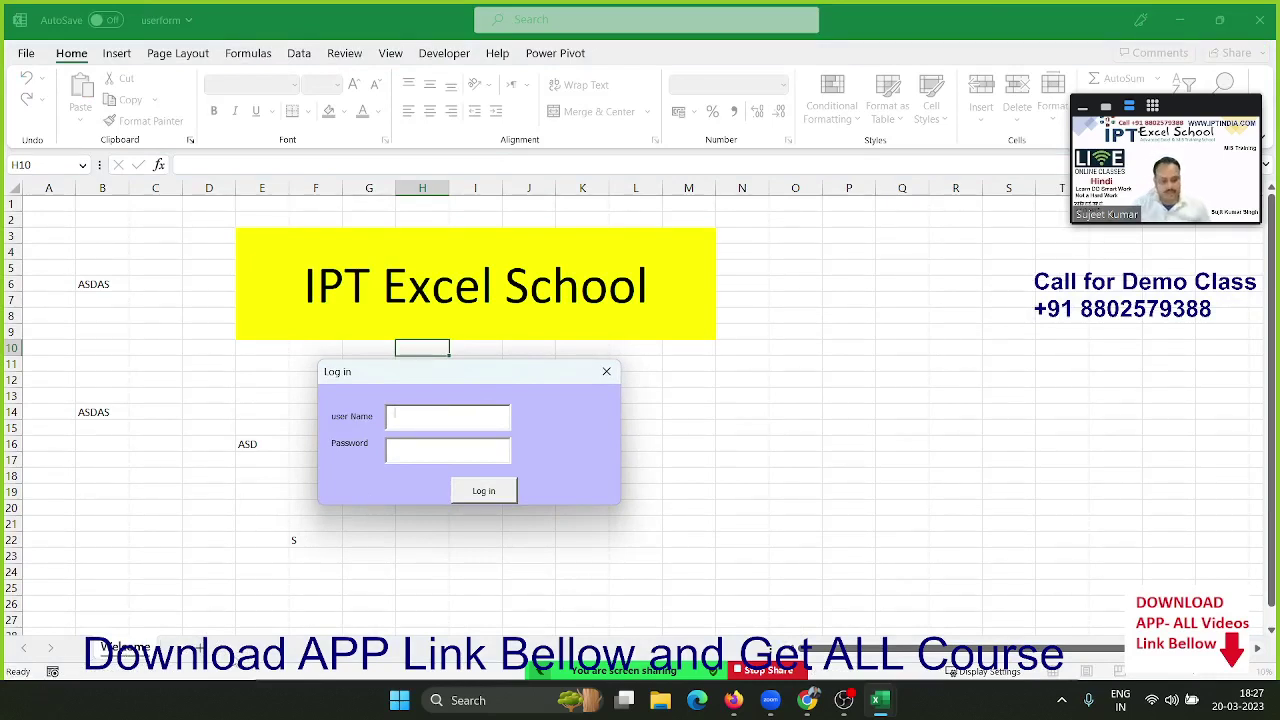
# Log in on the Log in form with the user name and password, then dismiss the Welcome message
pyautogui.write('admin')
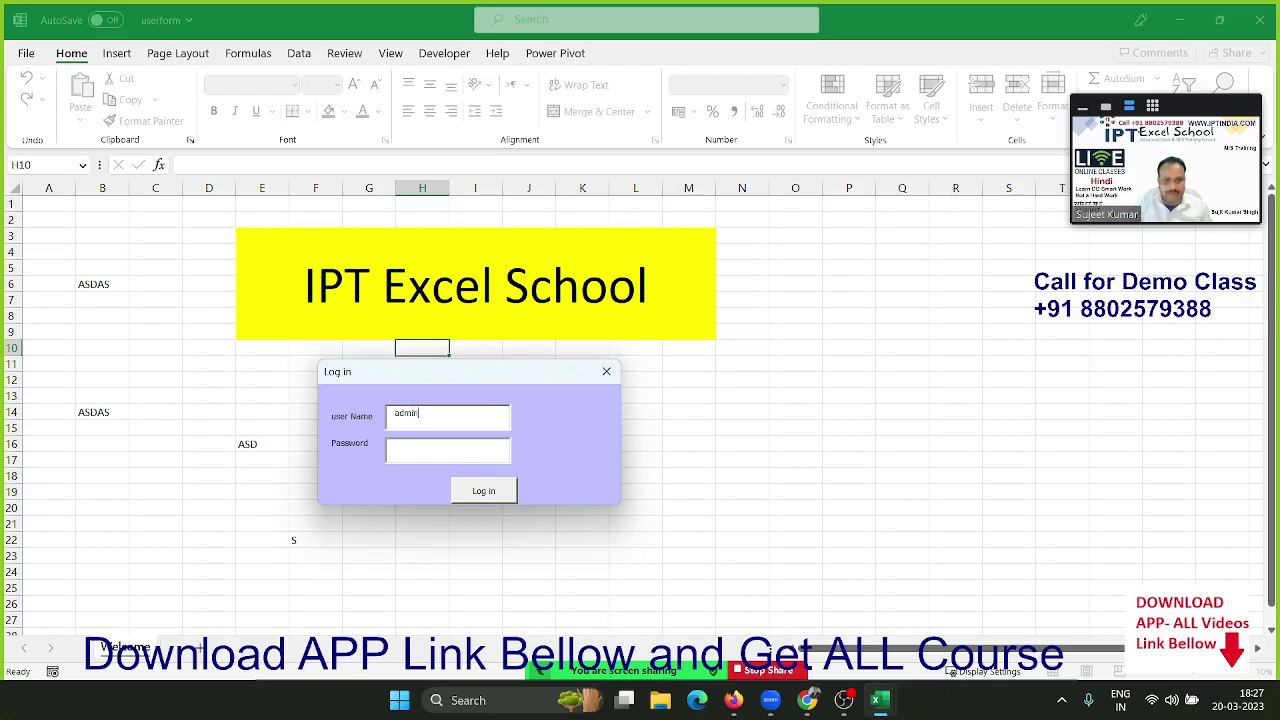
pyautogui.write('1')
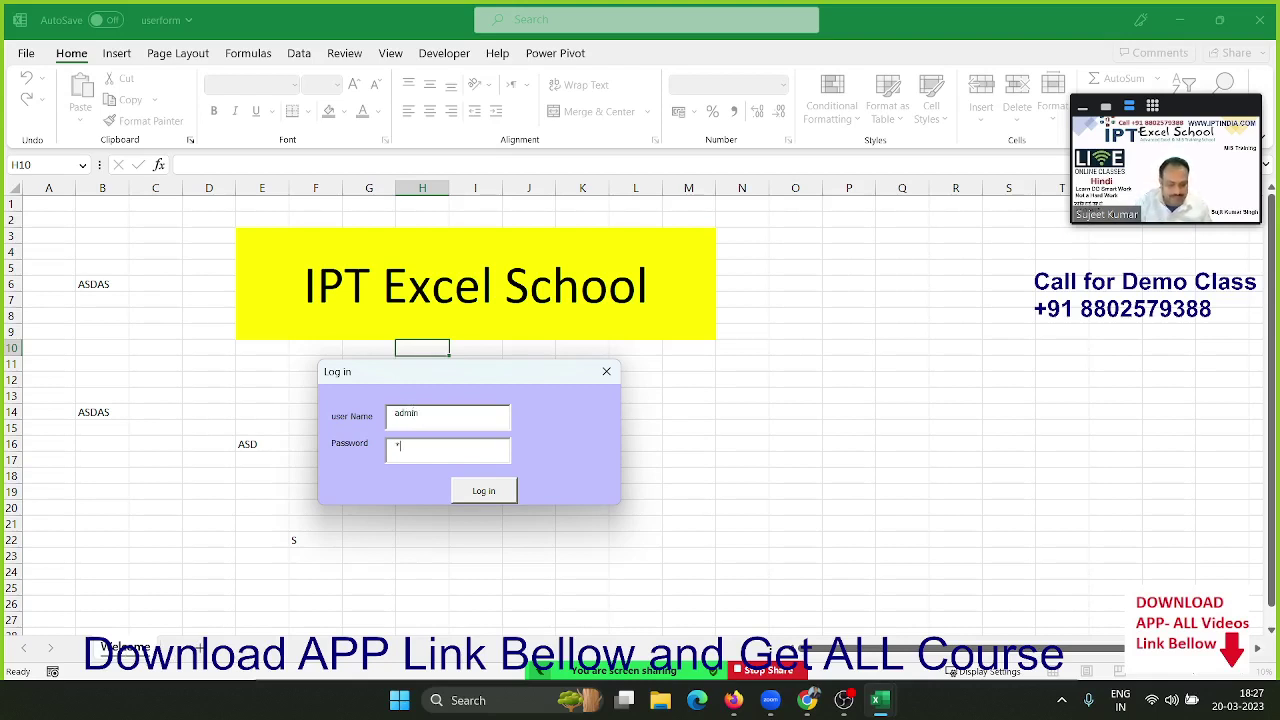
pyautogui.write('23')
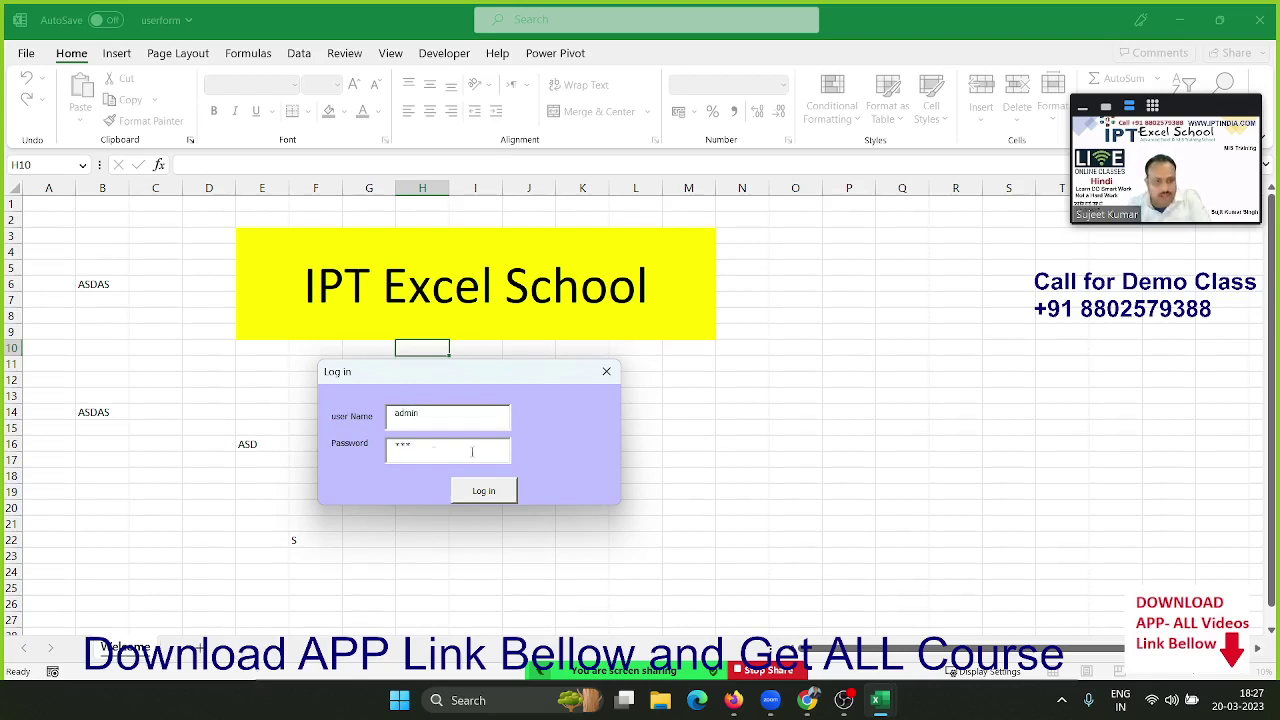
pyautogui.click(463, 495)
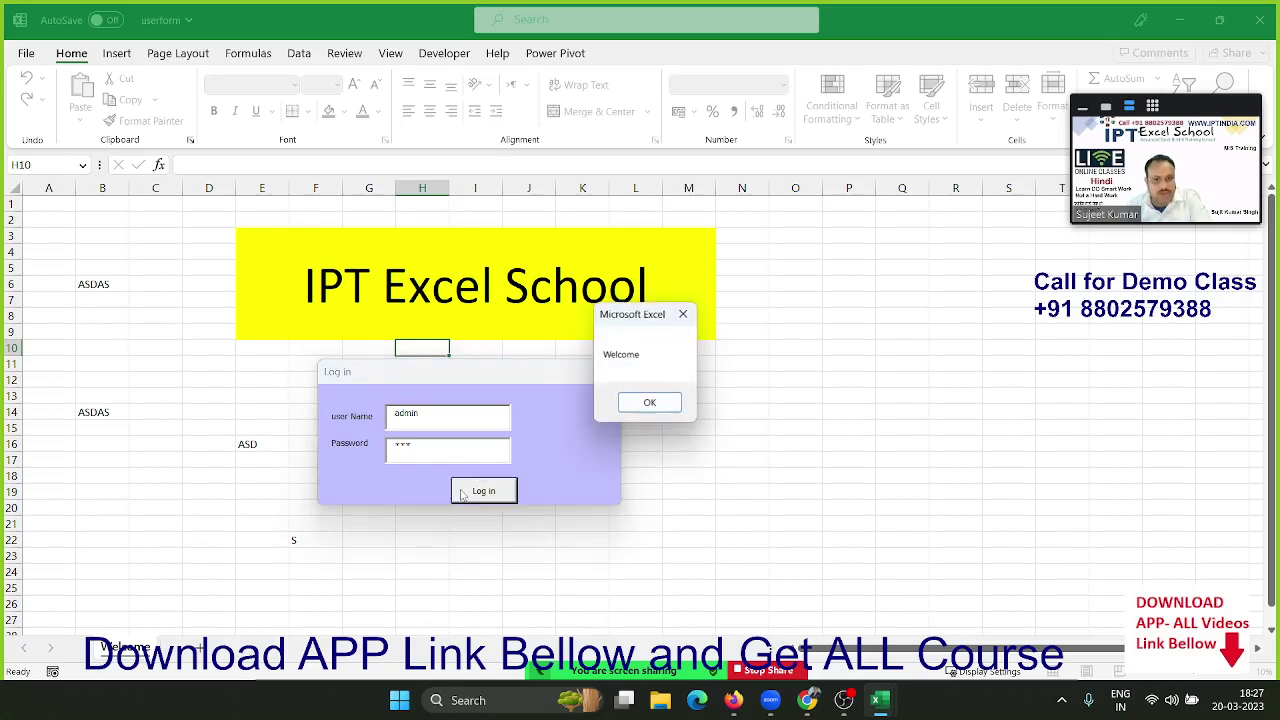
pyautogui.click(660, 404)
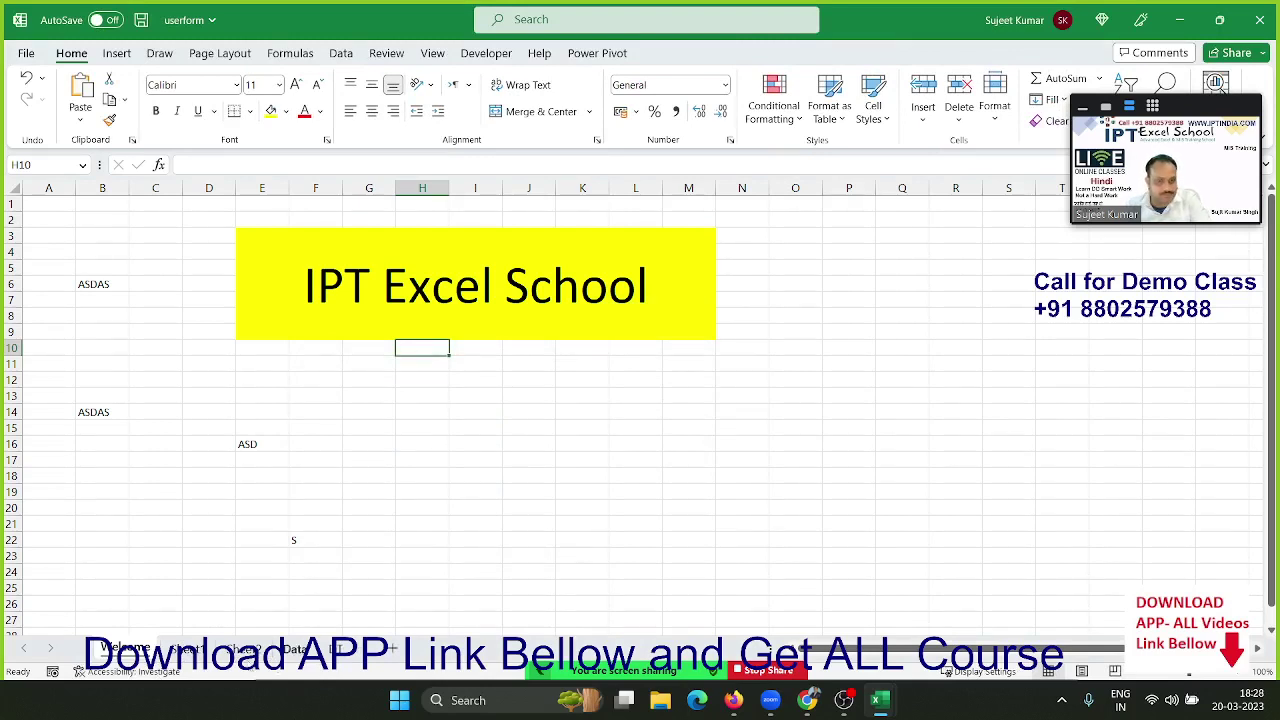
# Go to the Data sheet and open the Visual Basic editor on Module2's macro code
pyautogui.click(185, 648)
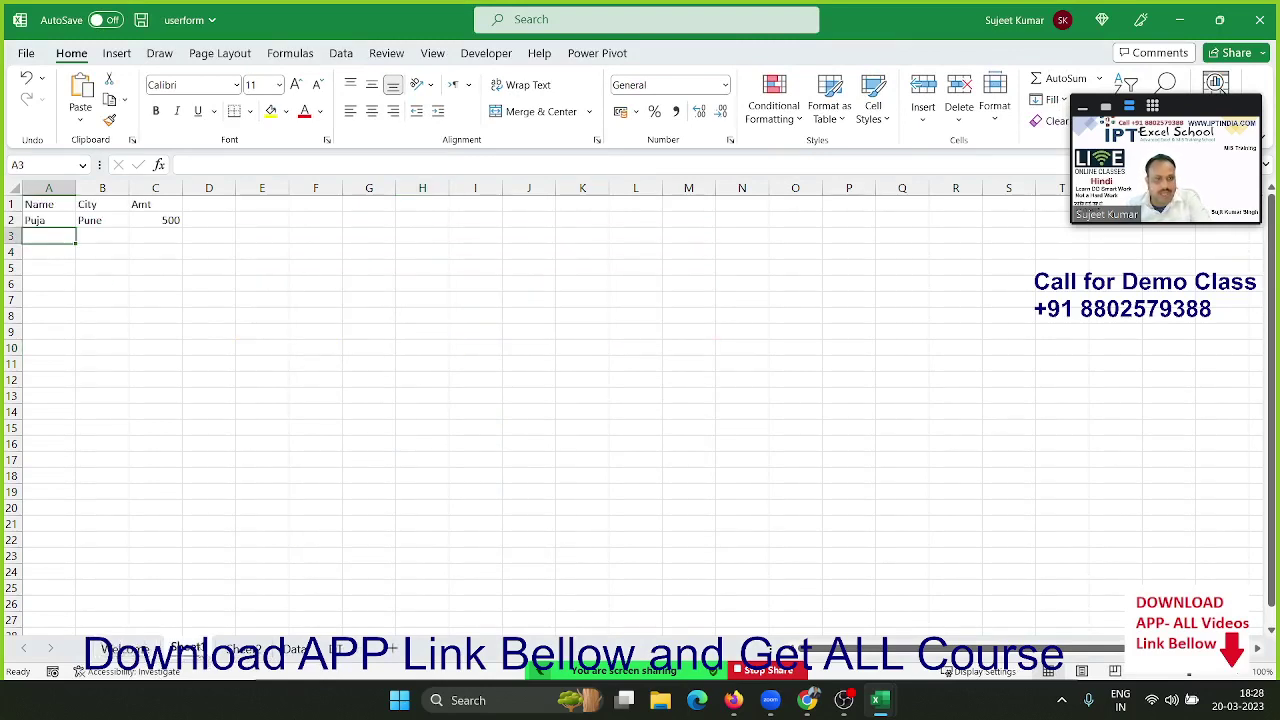
pyautogui.click(244, 649)
pyautogui.click(296, 649)
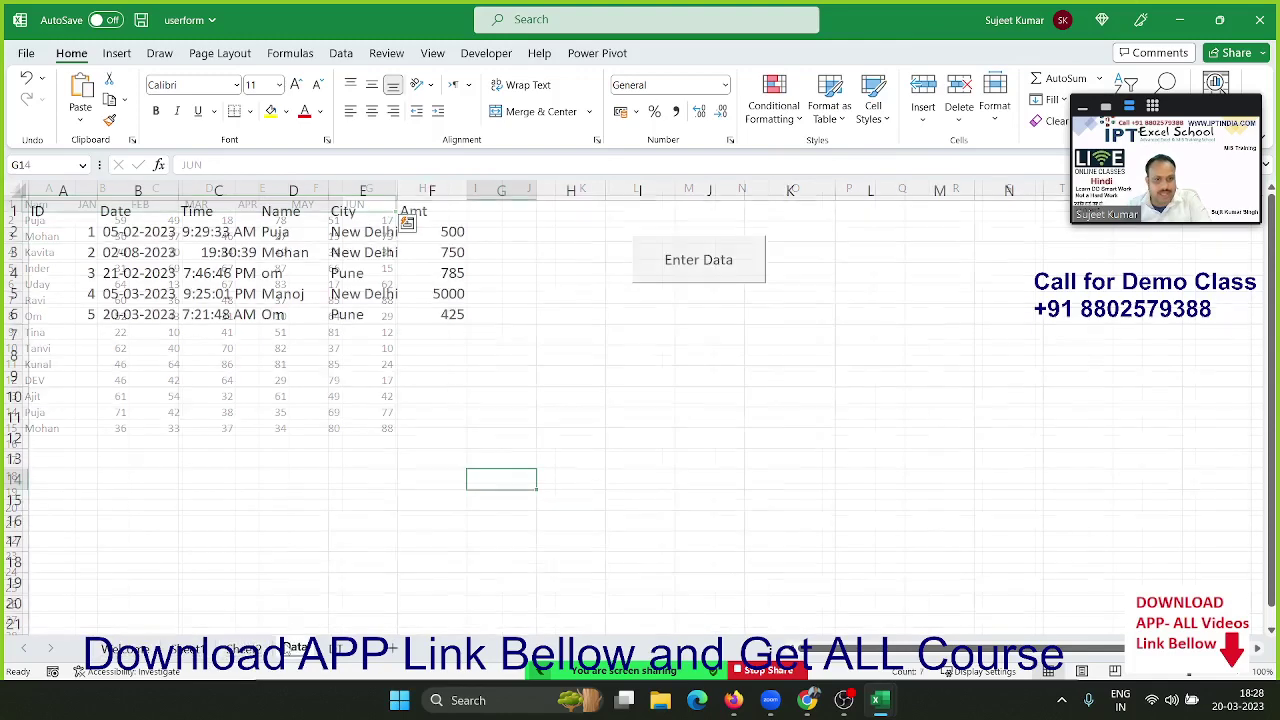
pyautogui.click(470, 55)
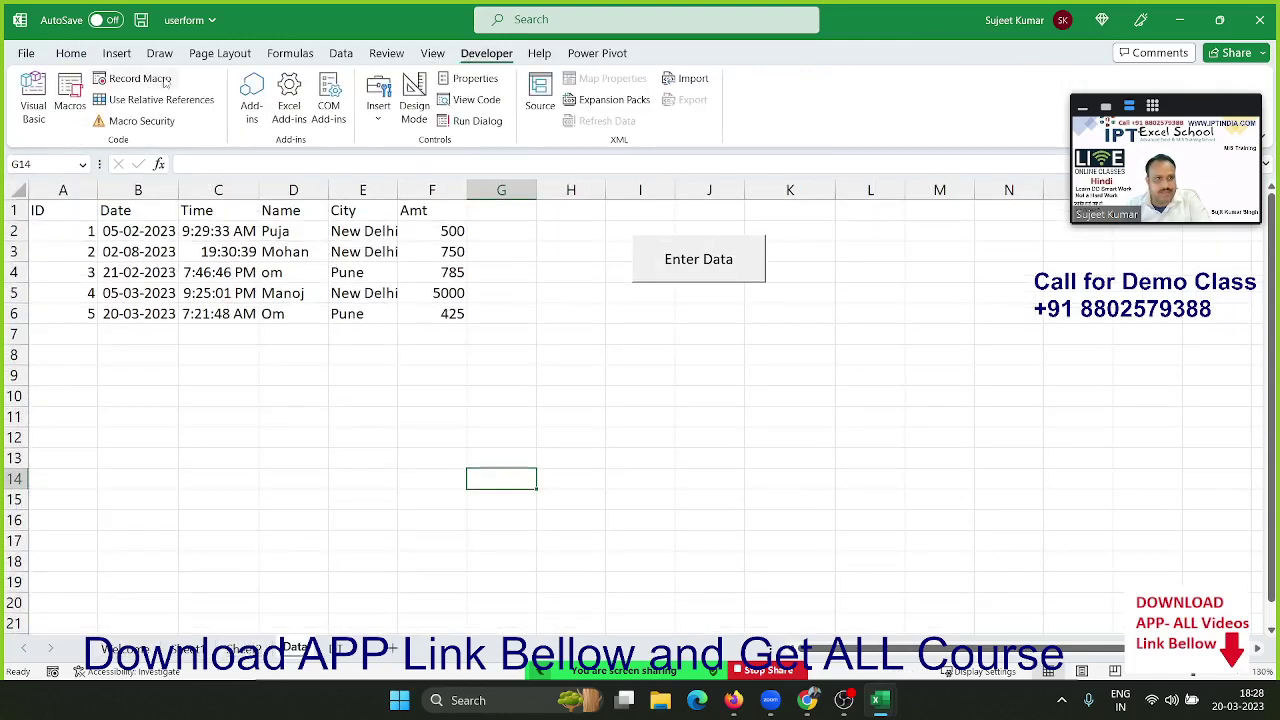
pyautogui.click(33, 100)
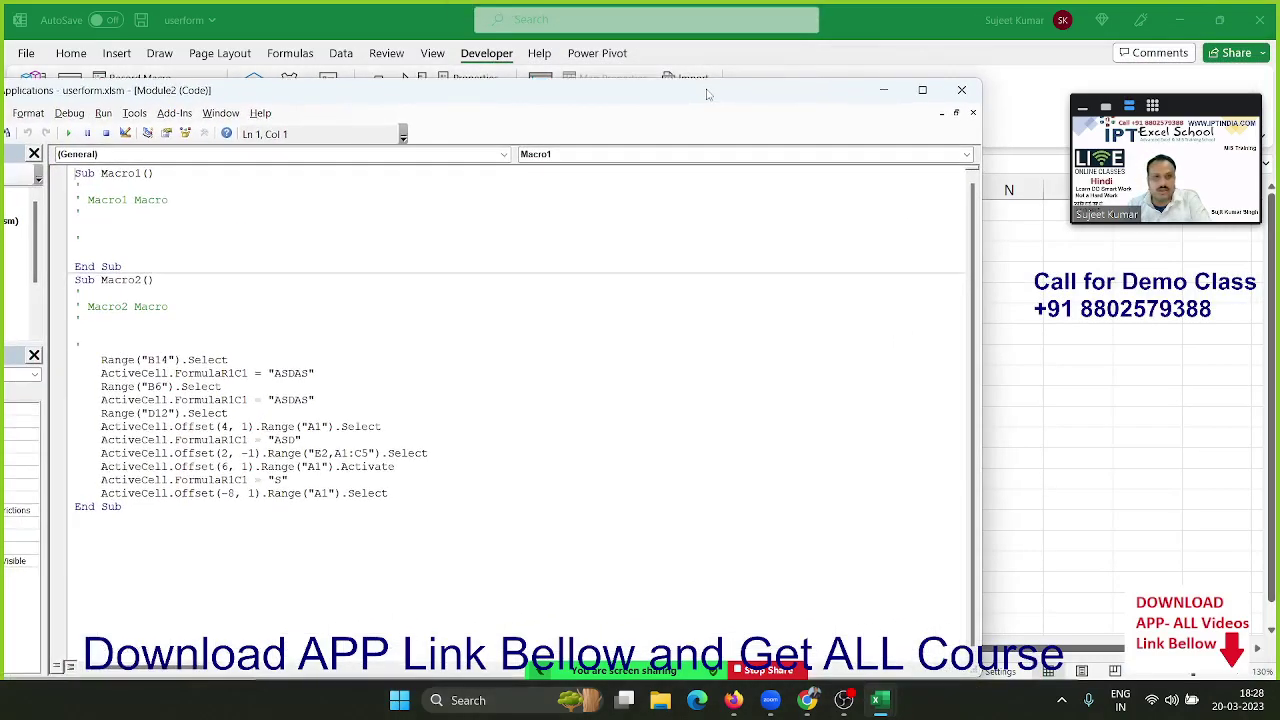
# Maximize the VBA editor, browse Module1's FileDialog procedures, then close the editor
pyautogui.doubleClick(707, 94)
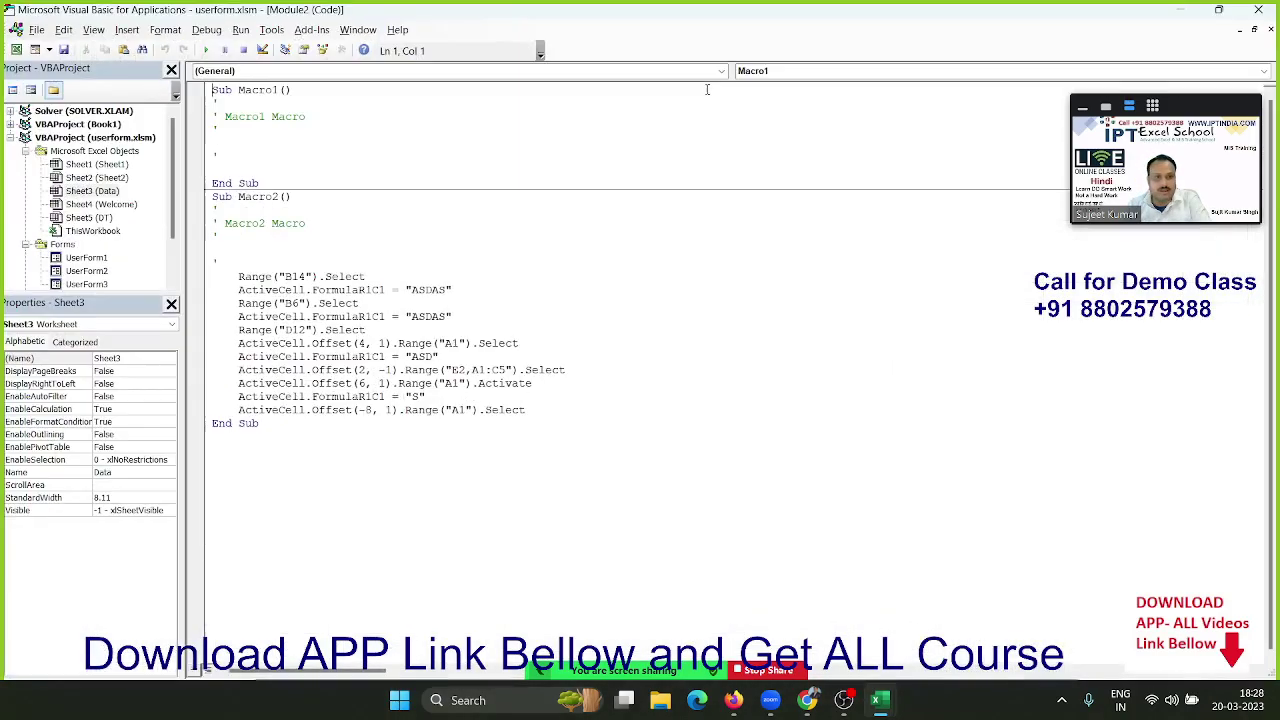
pyautogui.click(270, 332)
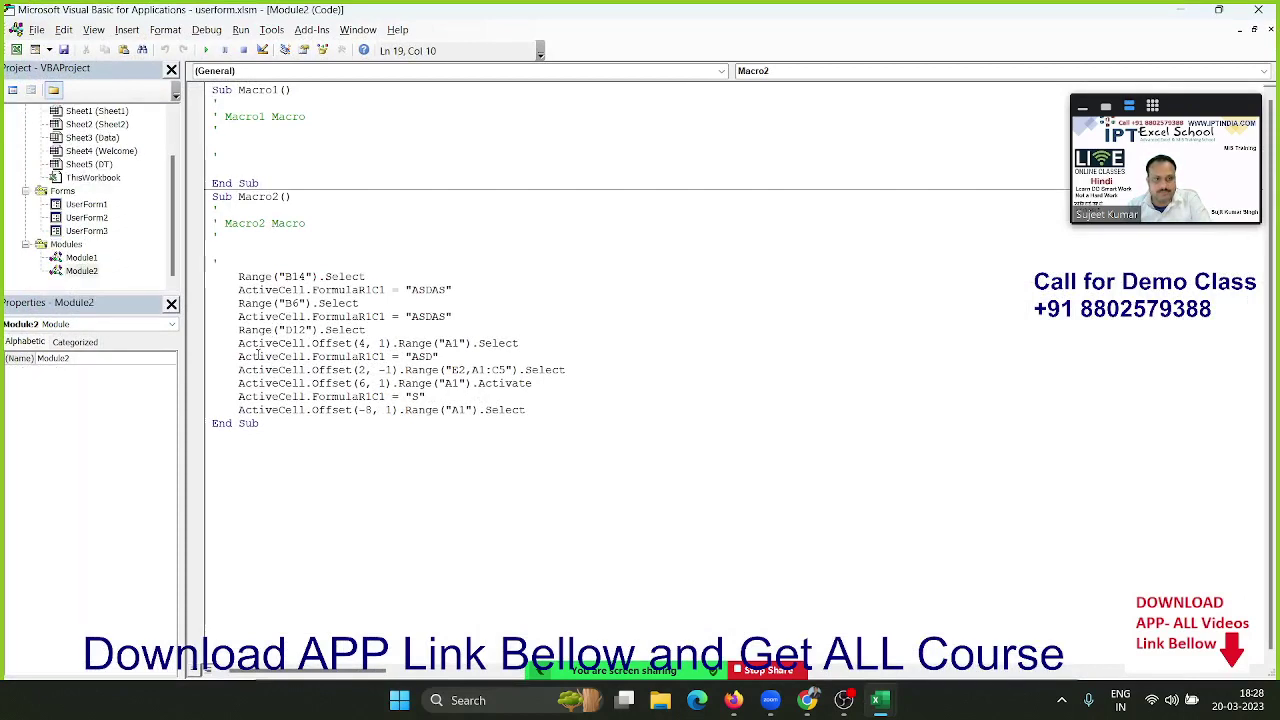
pyautogui.doubleClick(81, 257)
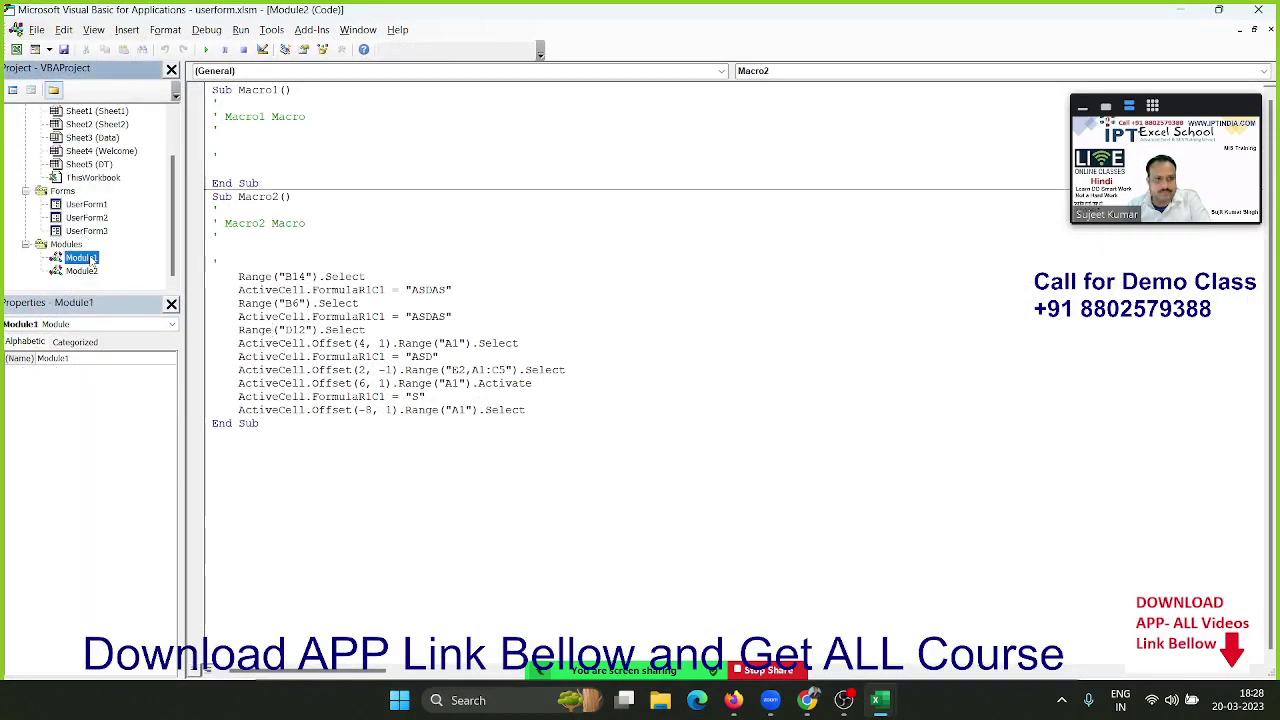
pyautogui.scroll(-8, 438, 302)
pyautogui.scroll(-4, 438, 302)
pyautogui.scroll(-8, 438, 302)
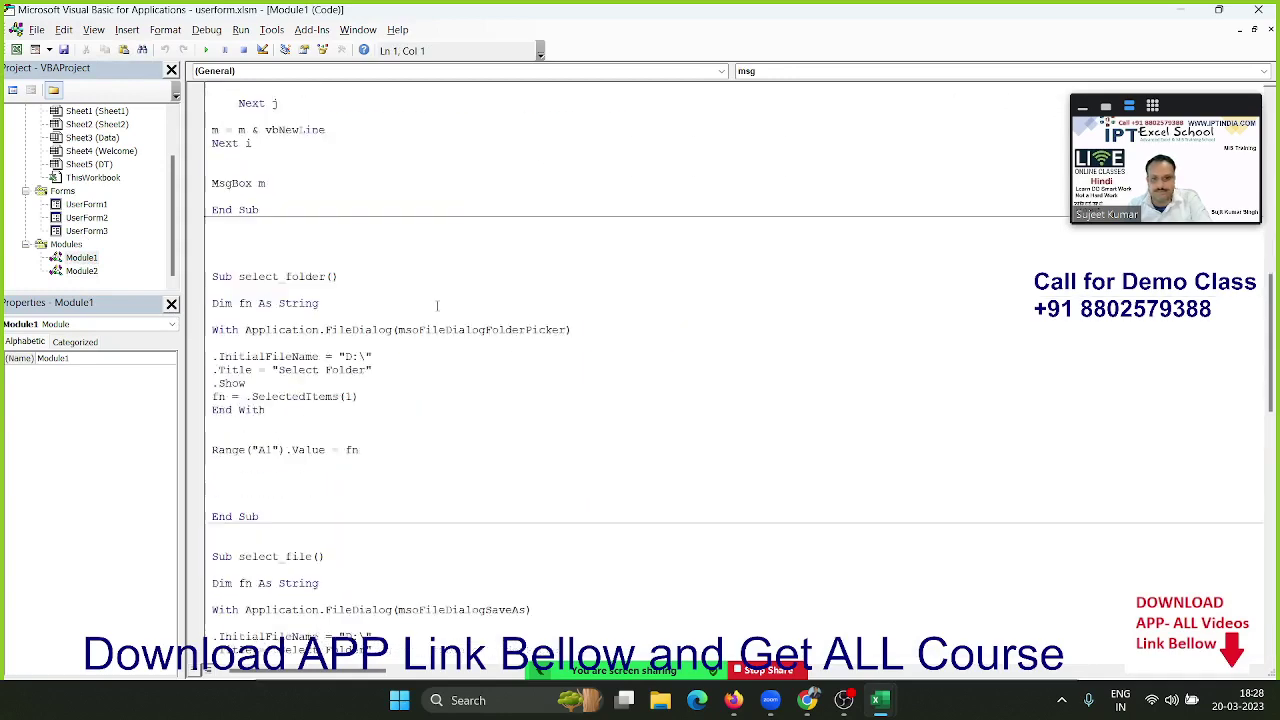
pyautogui.scroll(-10, 438, 302)
pyautogui.scroll(-10, 430, 310)
pyautogui.scroll(6, 425, 314)
pyautogui.scroll(7, 425, 314)
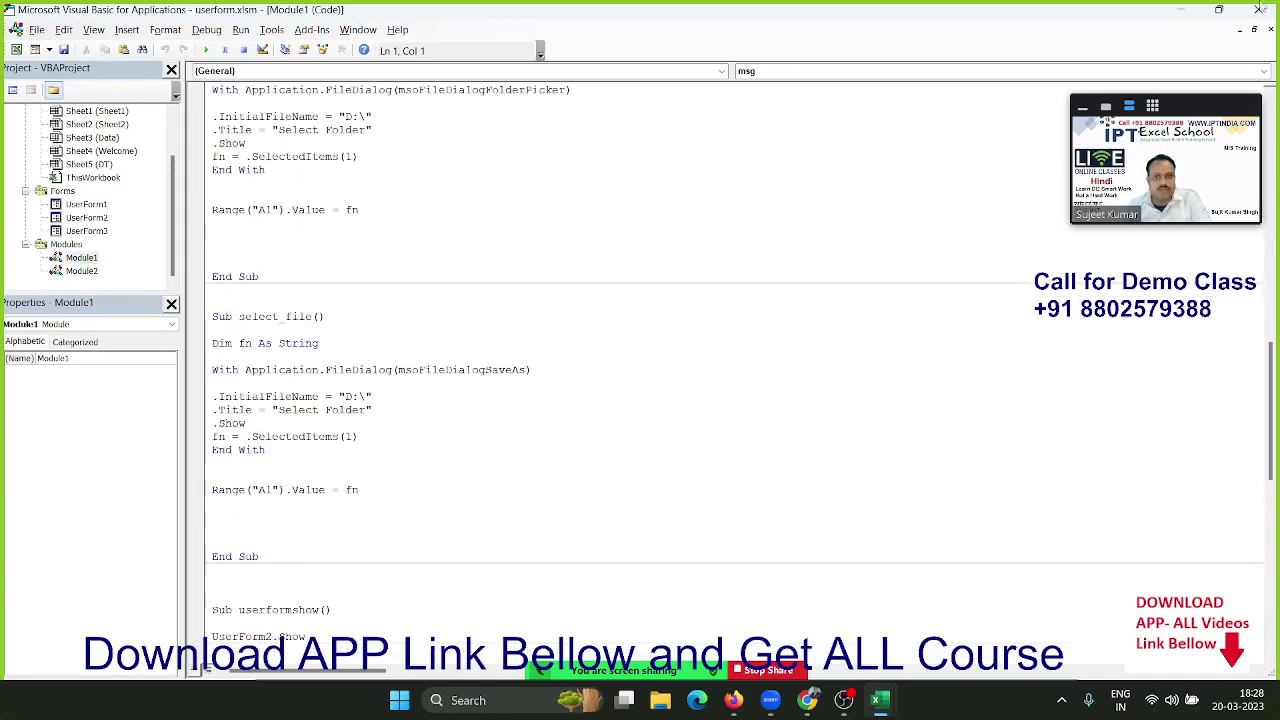
pyautogui.click(1258, 9)
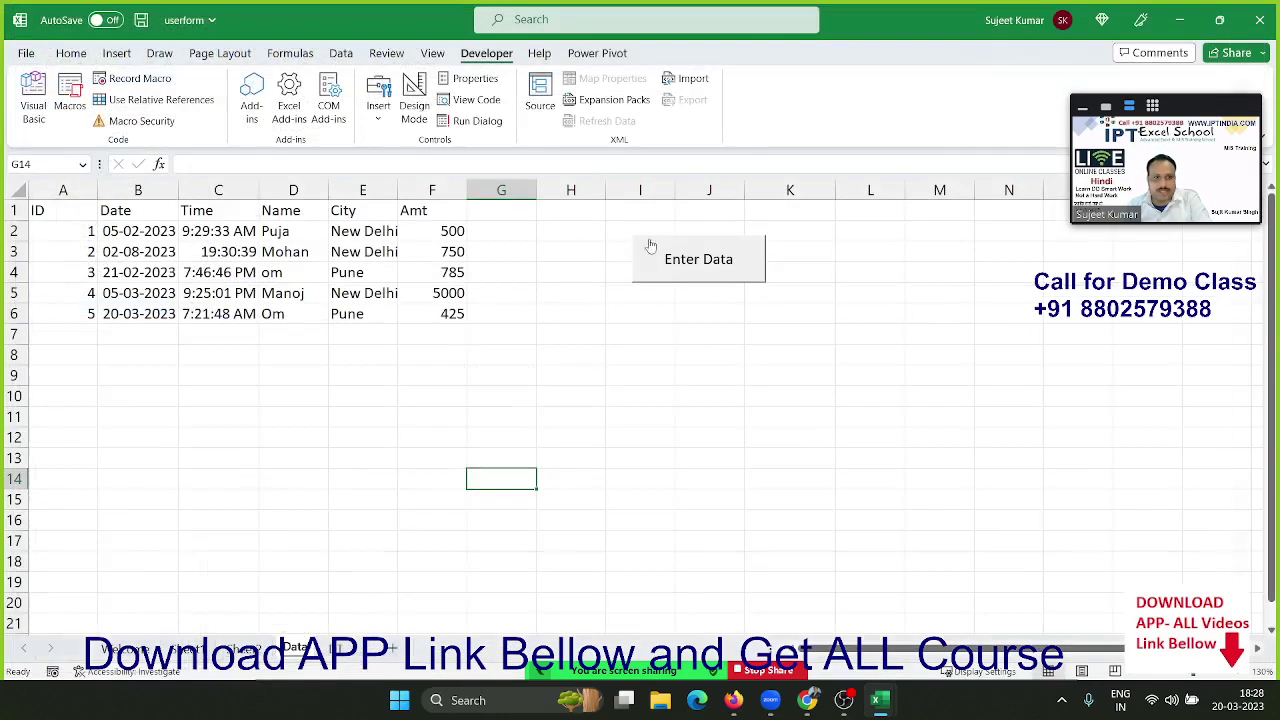
# Open the Data Entry Form and move it over the sheet
pyautogui.click(552, 332)
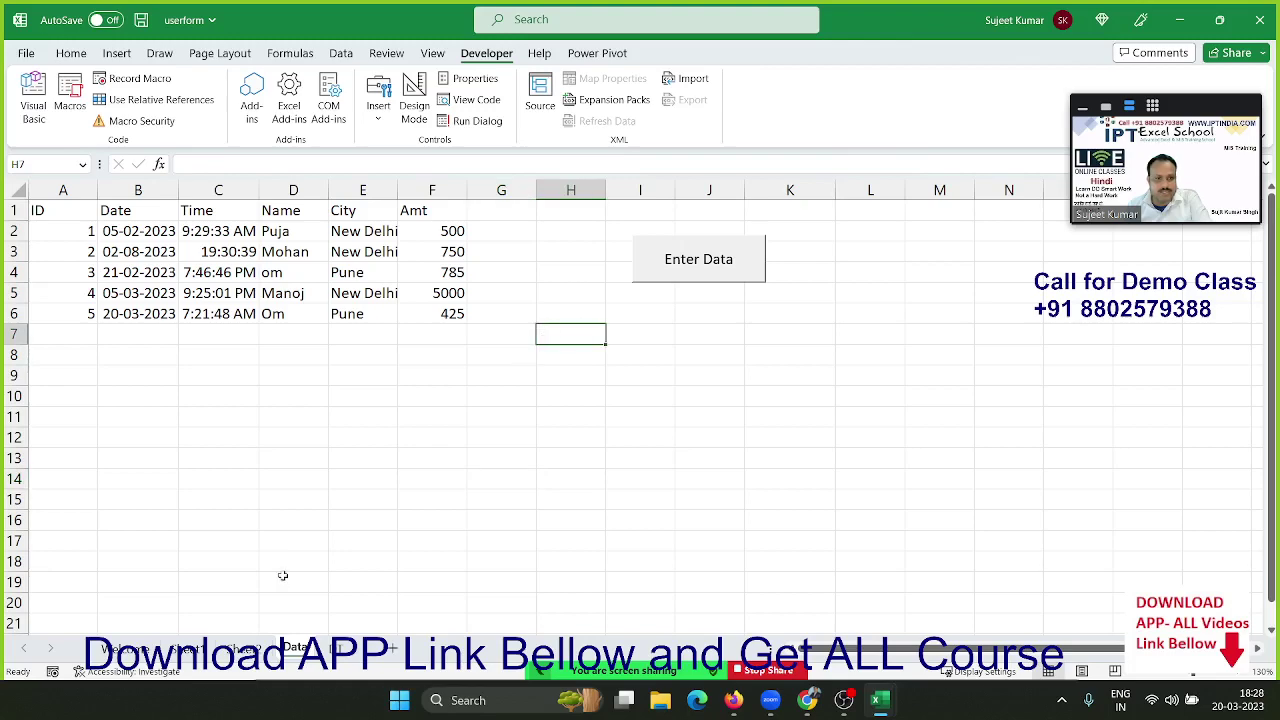
pyautogui.click(688, 272)
pyautogui.moveTo(631, 193)
pyautogui.mouseDown()
pyautogui.moveTo(355, 122)
pyautogui.moveTo(467, 95)
pyautogui.moveTo(559, 165)
pyautogui.mouseUp()
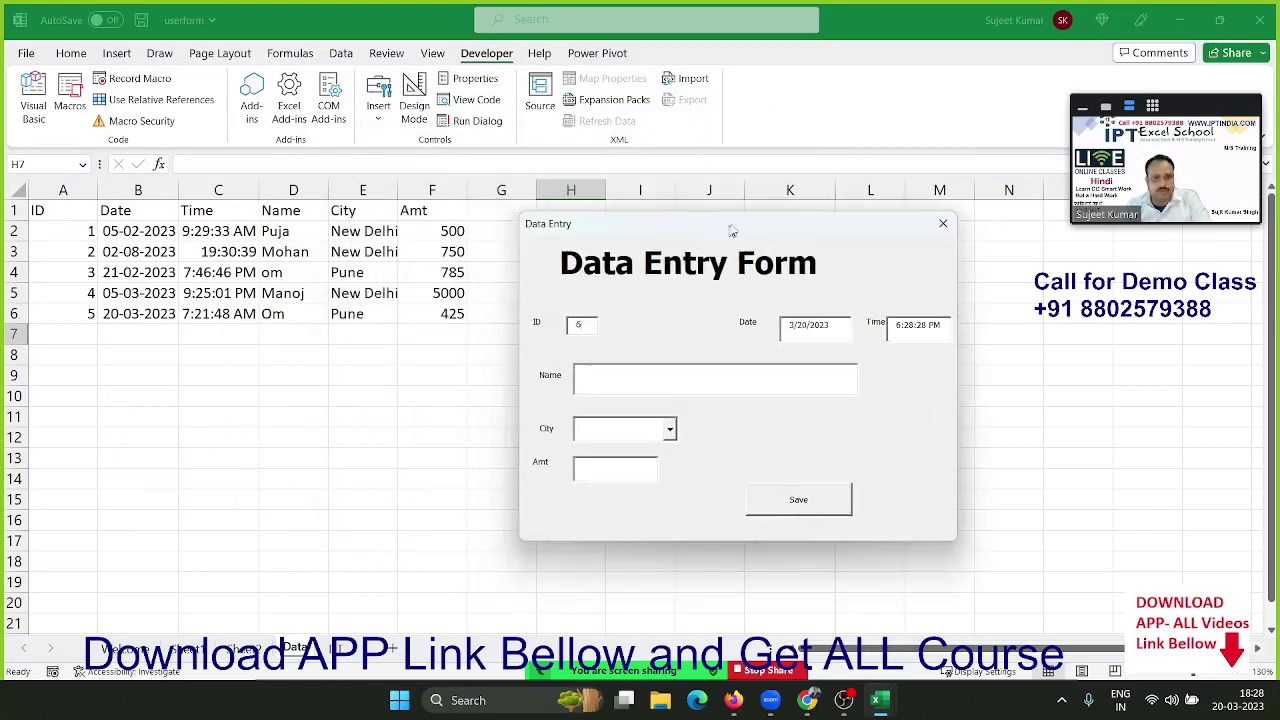
pyautogui.moveTo(559, 165); pyautogui.dragTo(759, 213)
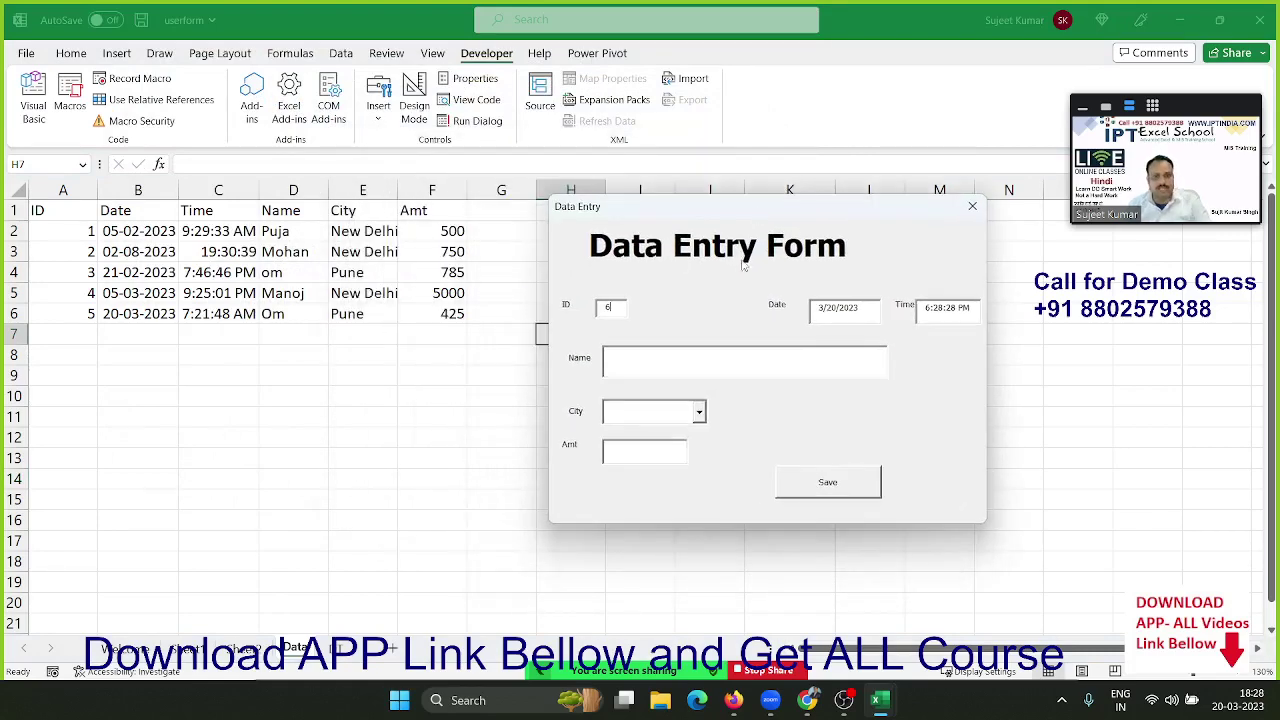
# Save a new record with a name, city Pune and amount 6525, then close the form
pyautogui.click(702, 370)
pyautogui.write('vit')
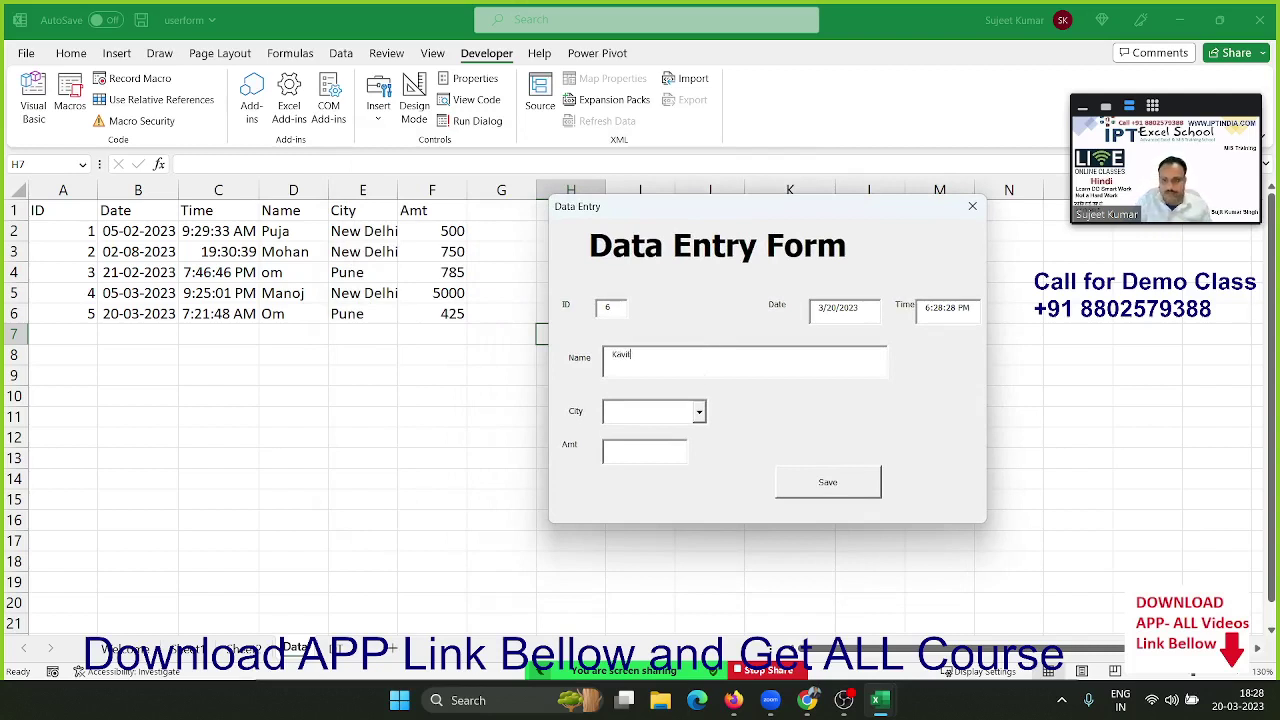
pyautogui.write('a')
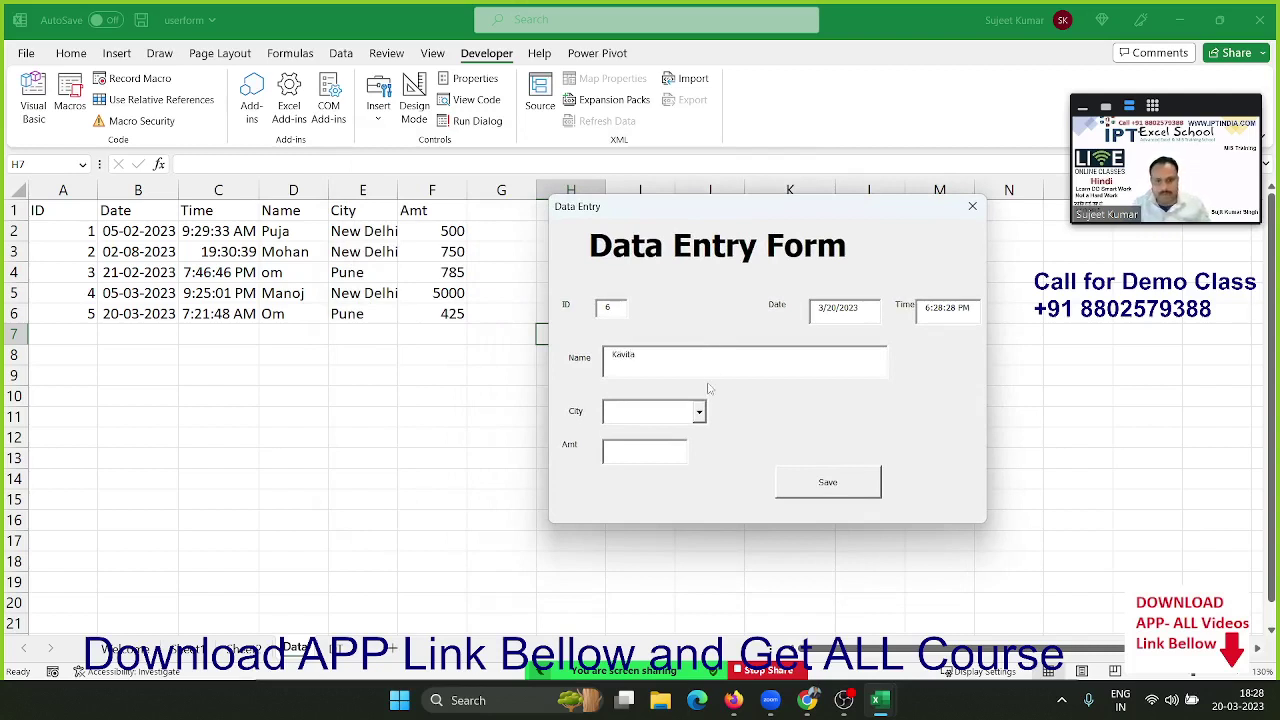
pyautogui.press('Tab')
pyautogui.write('P')
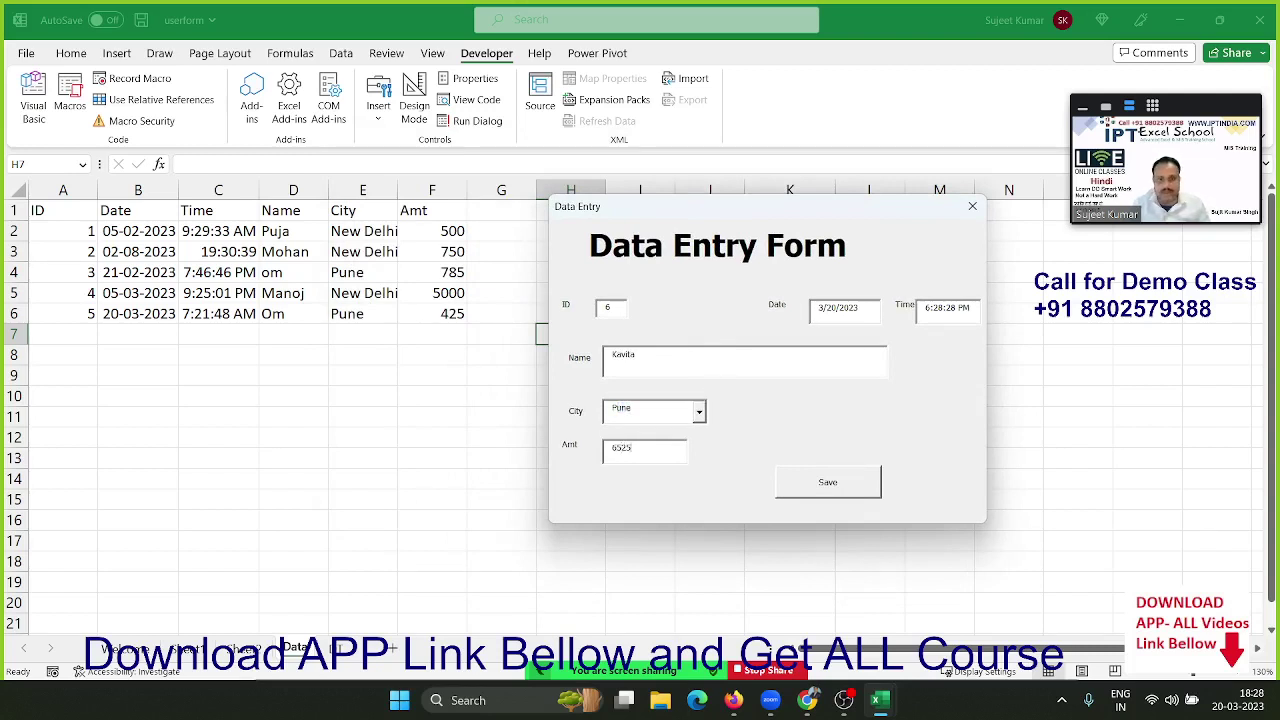
pyautogui.click(855, 470)
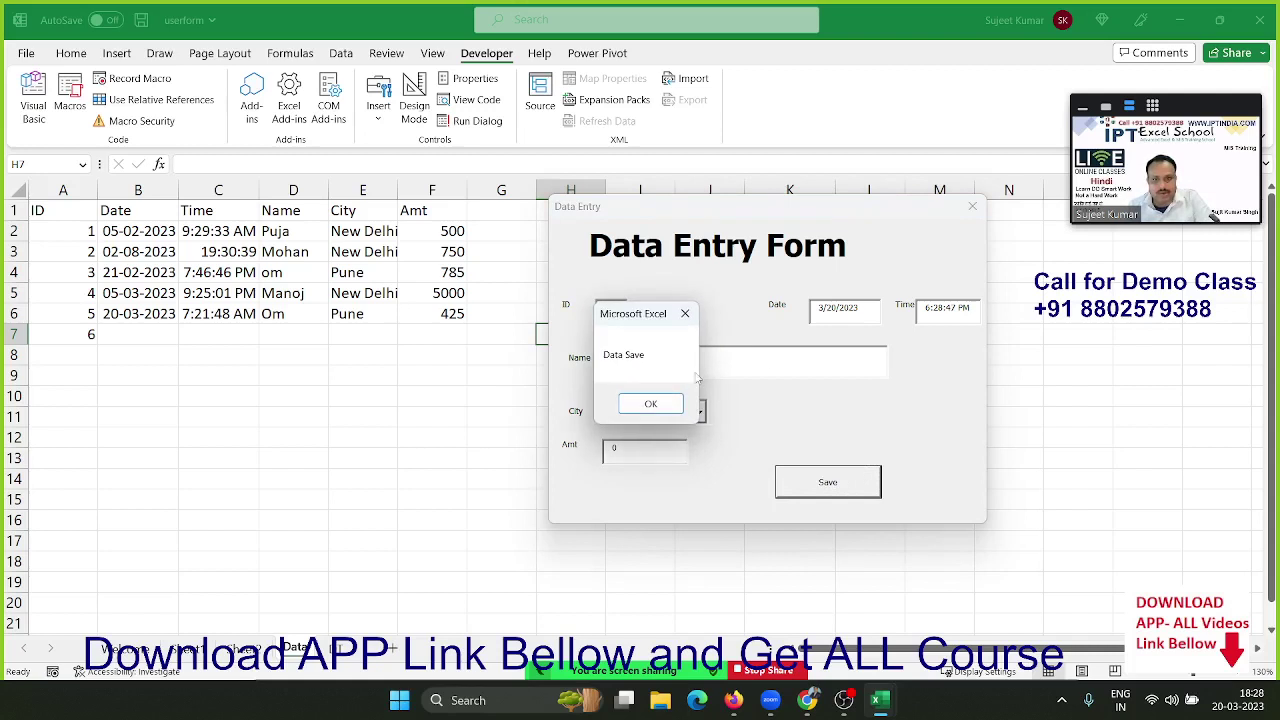
pyautogui.click(650, 403)
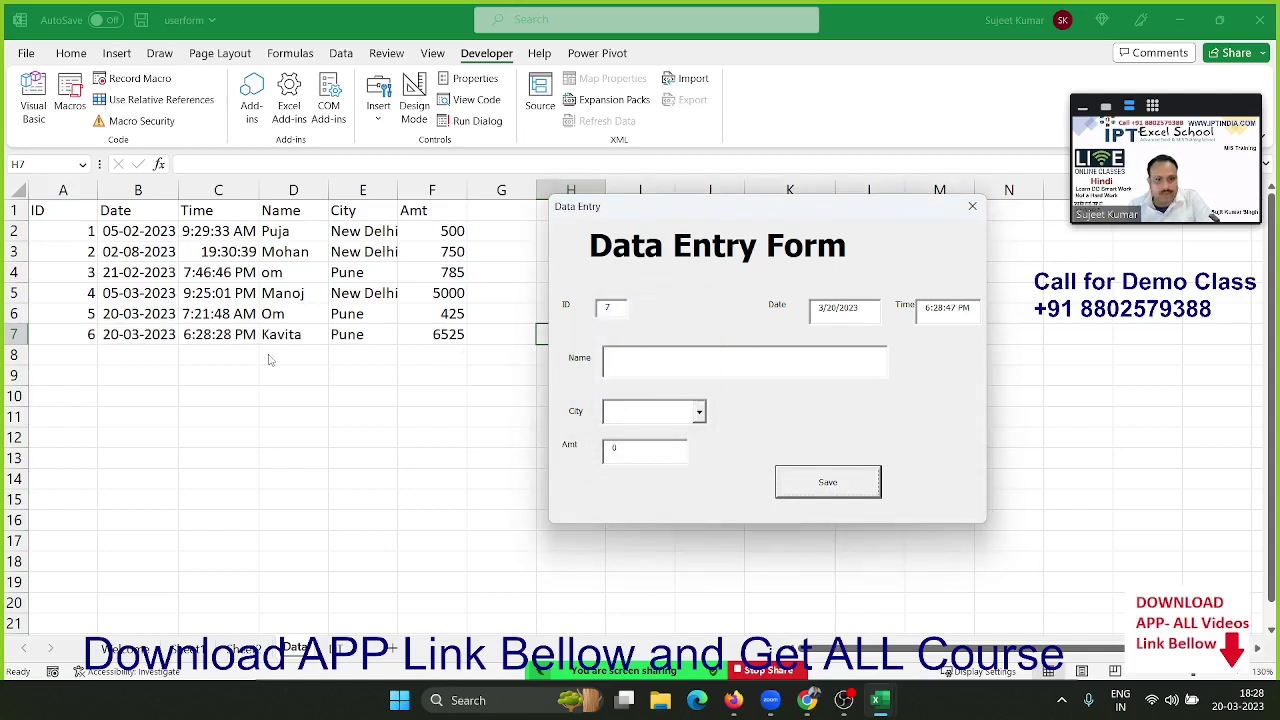
pyautogui.click(608, 303)
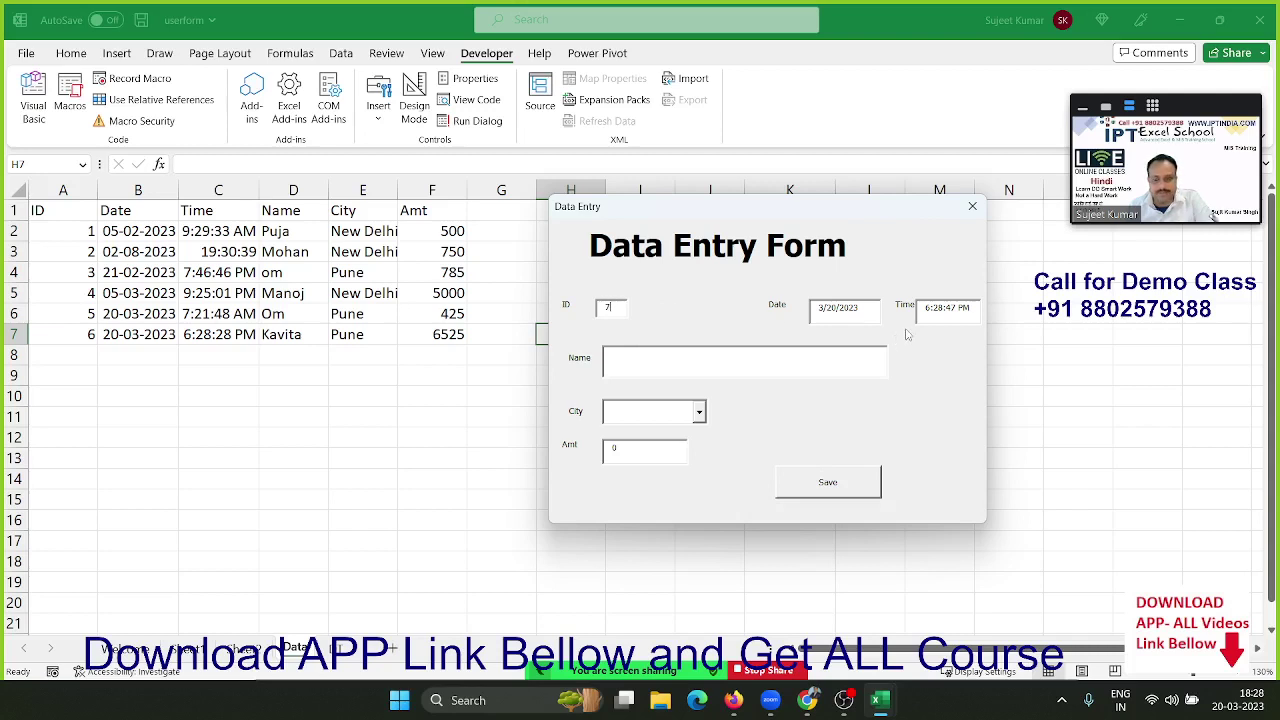
pyautogui.click(972, 206)
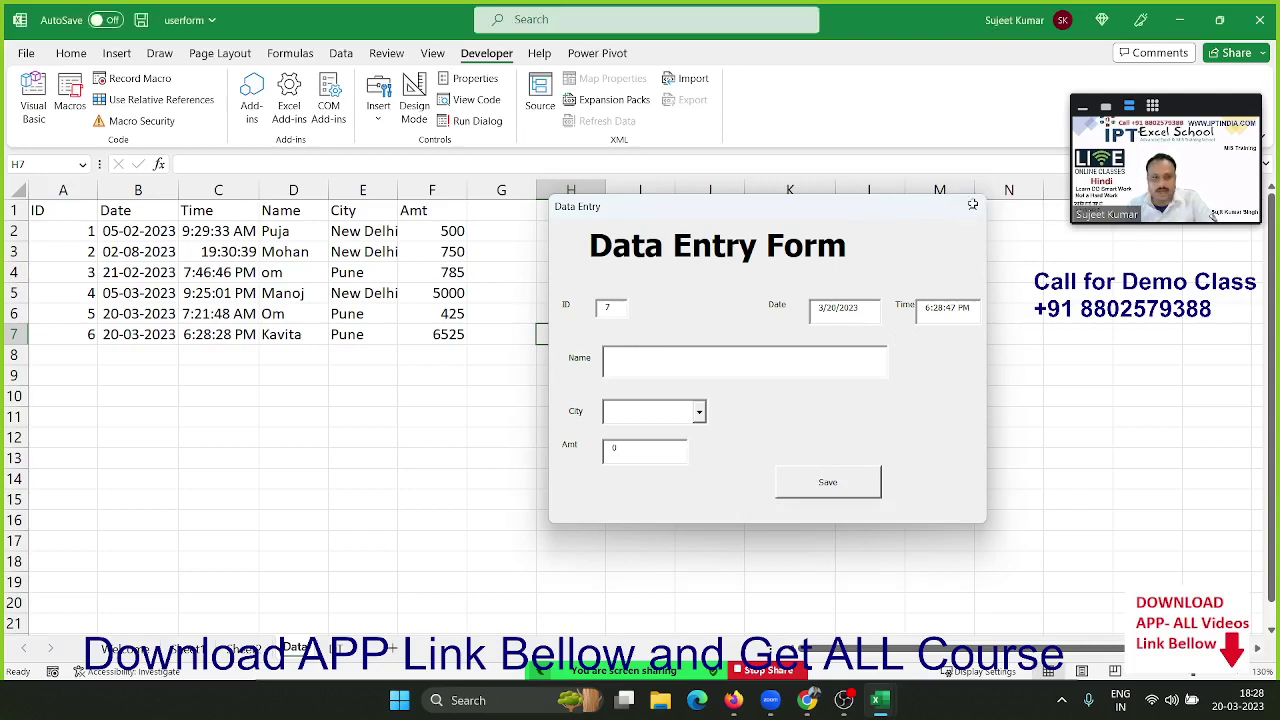
pyautogui.click(338, 650)
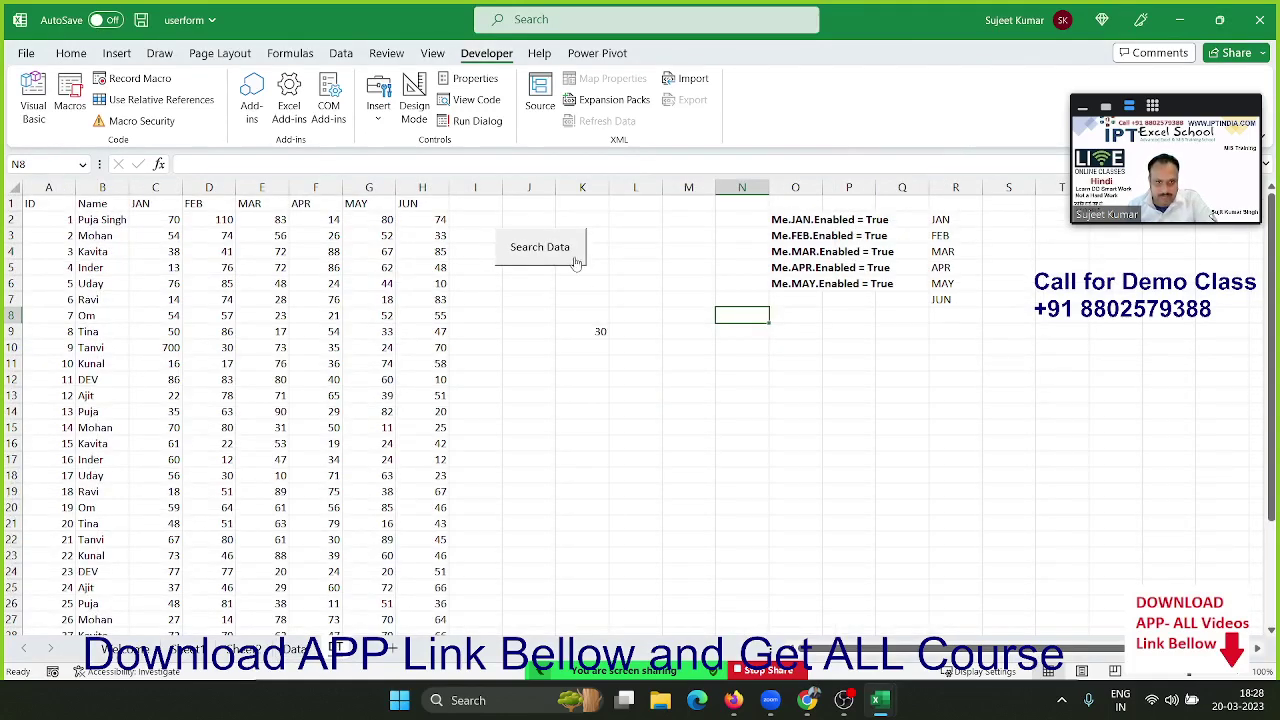
# In the Search Data form, load ID 15 and change its JAN value from 61 to 100
pyautogui.click(540, 247)
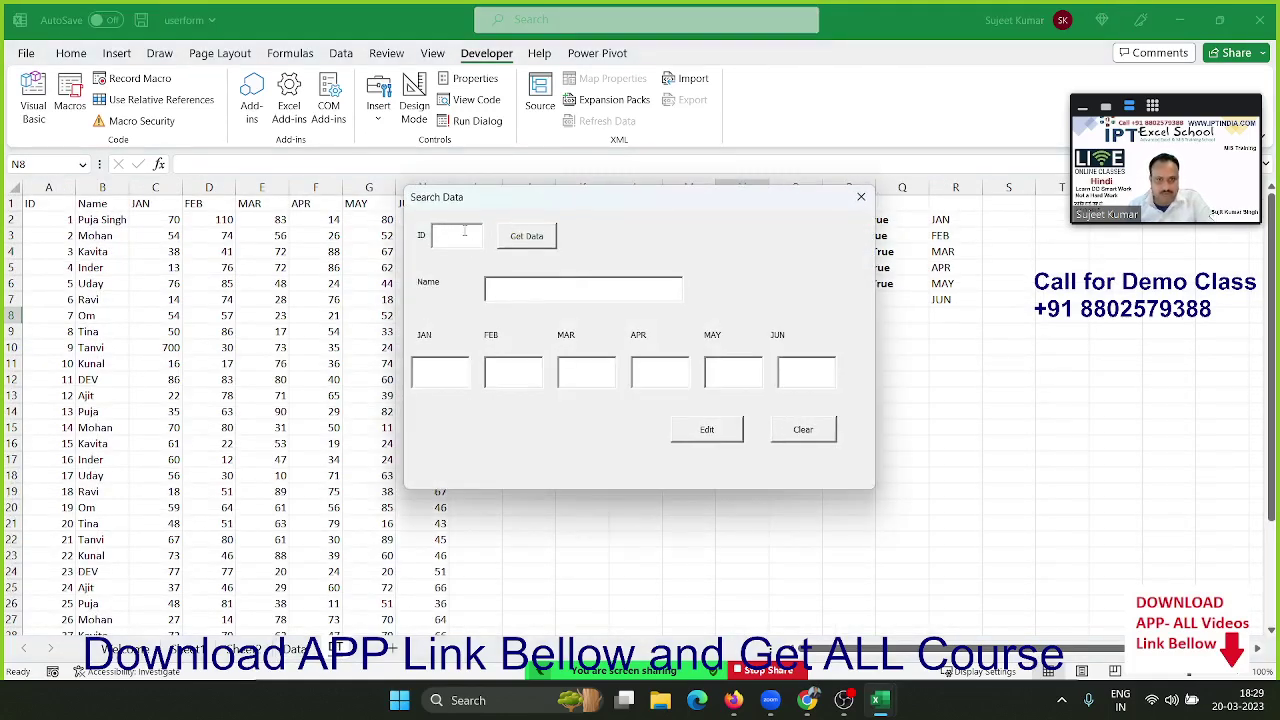
pyautogui.moveTo(575, 192); pyautogui.dragTo(600, 211)
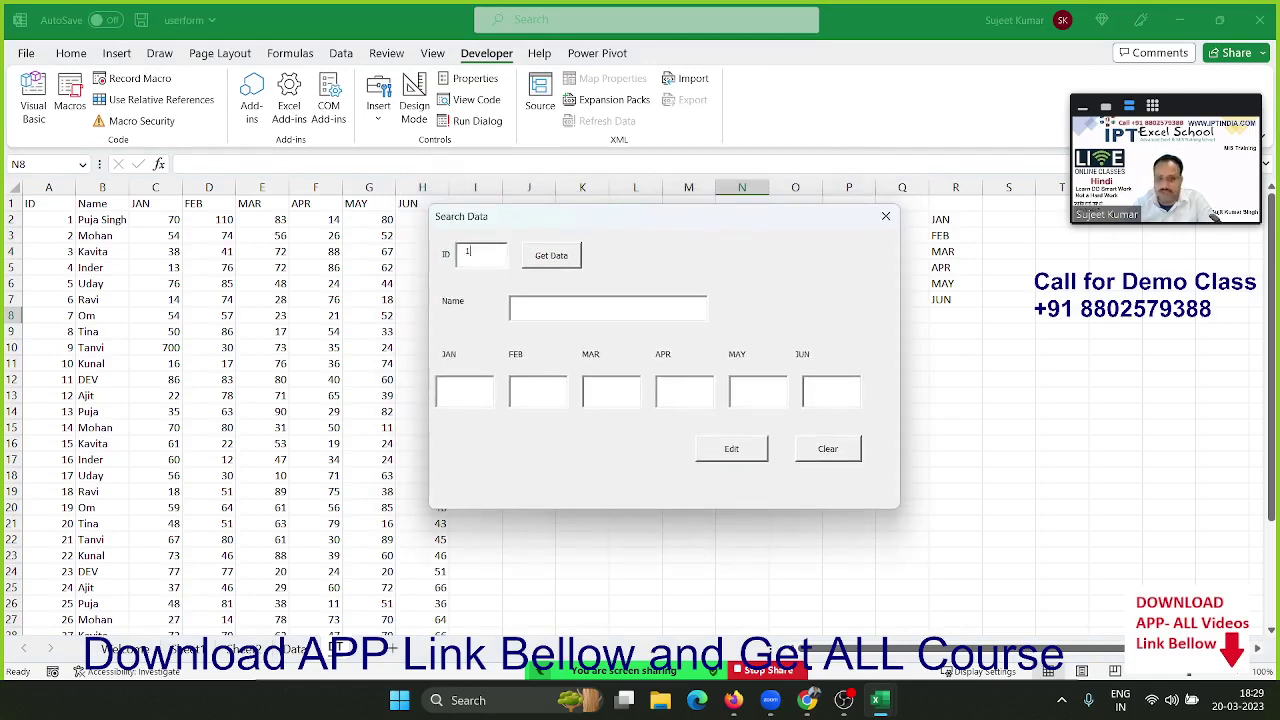
pyautogui.write('5')
pyautogui.click(578, 258)
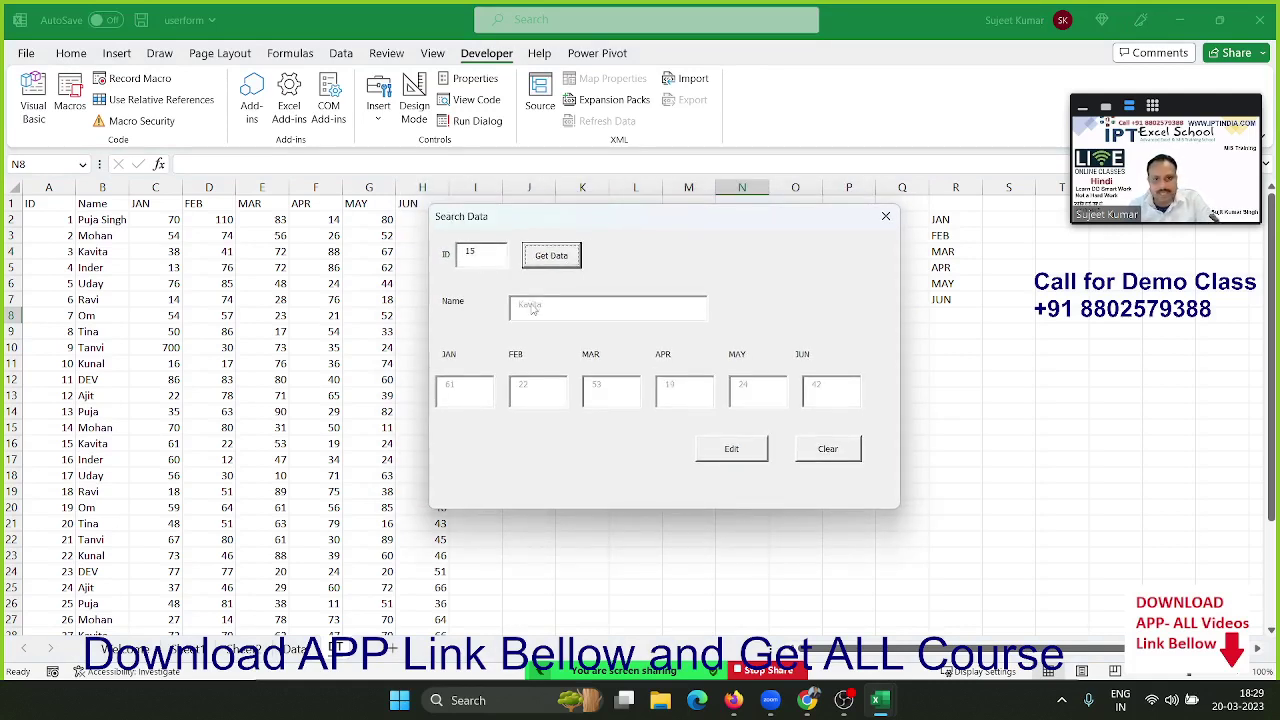
pyautogui.click(724, 458)
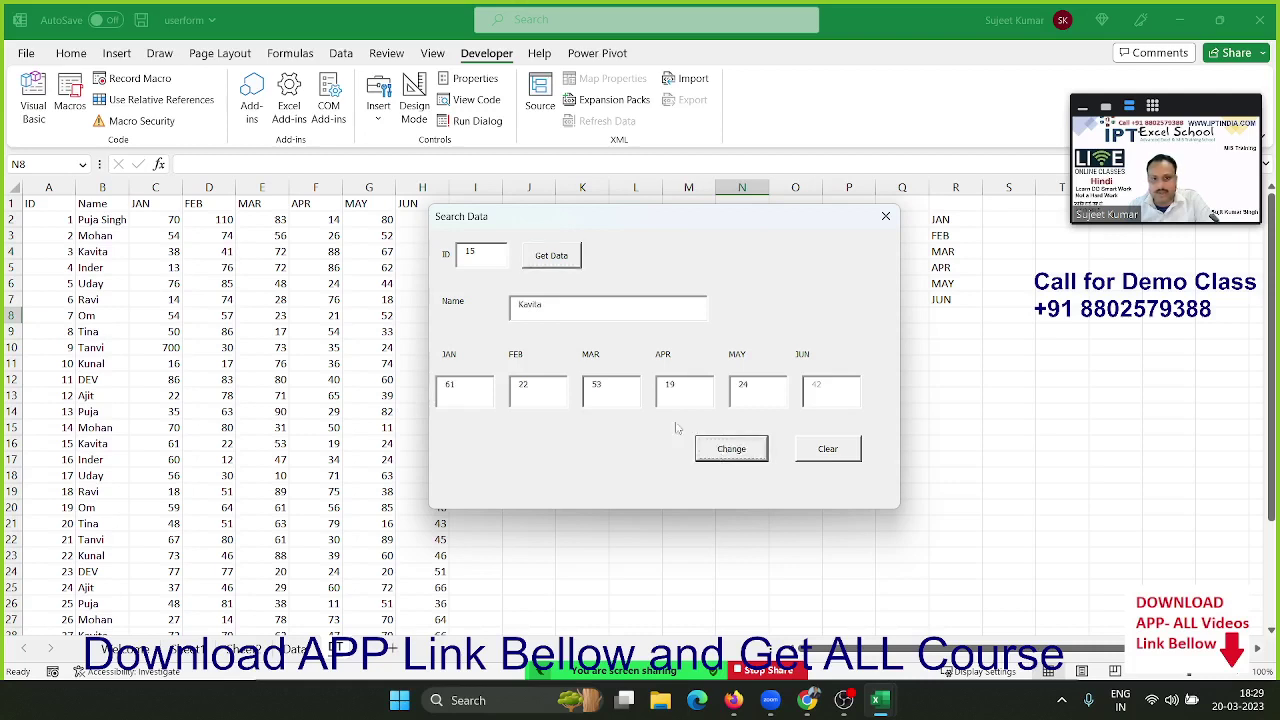
pyautogui.click(467, 383)
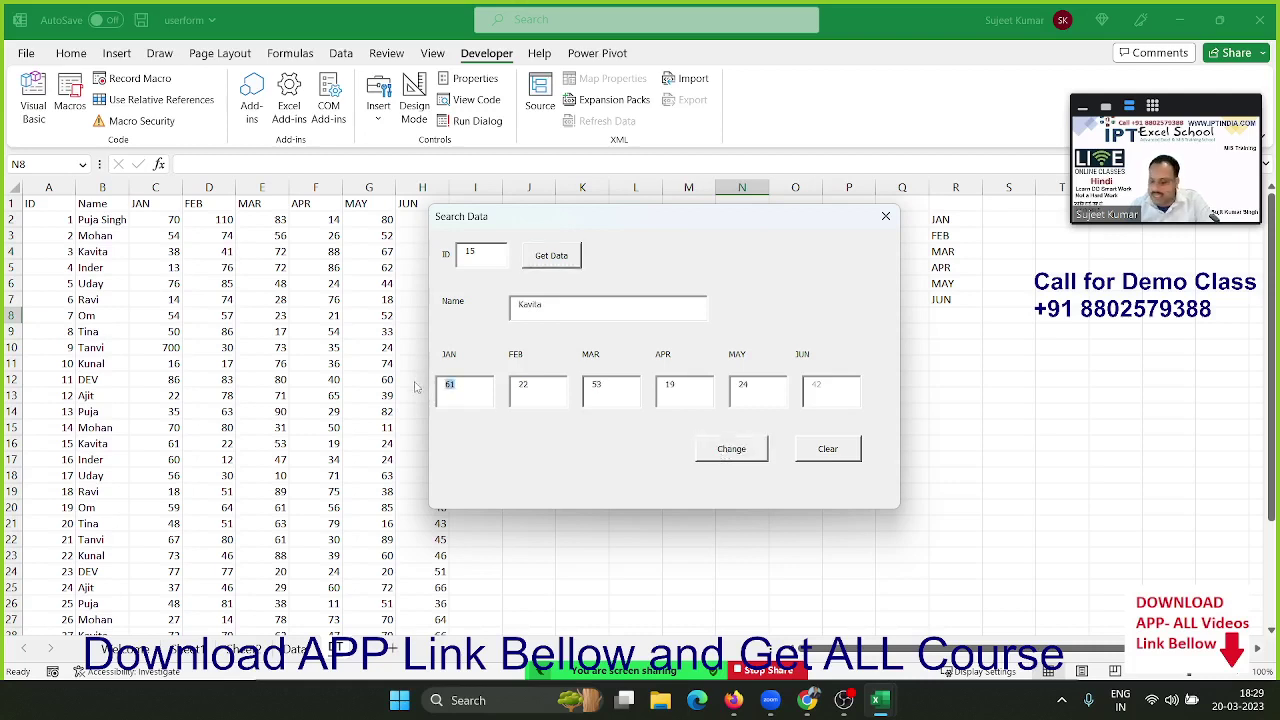
pyautogui.write('100')
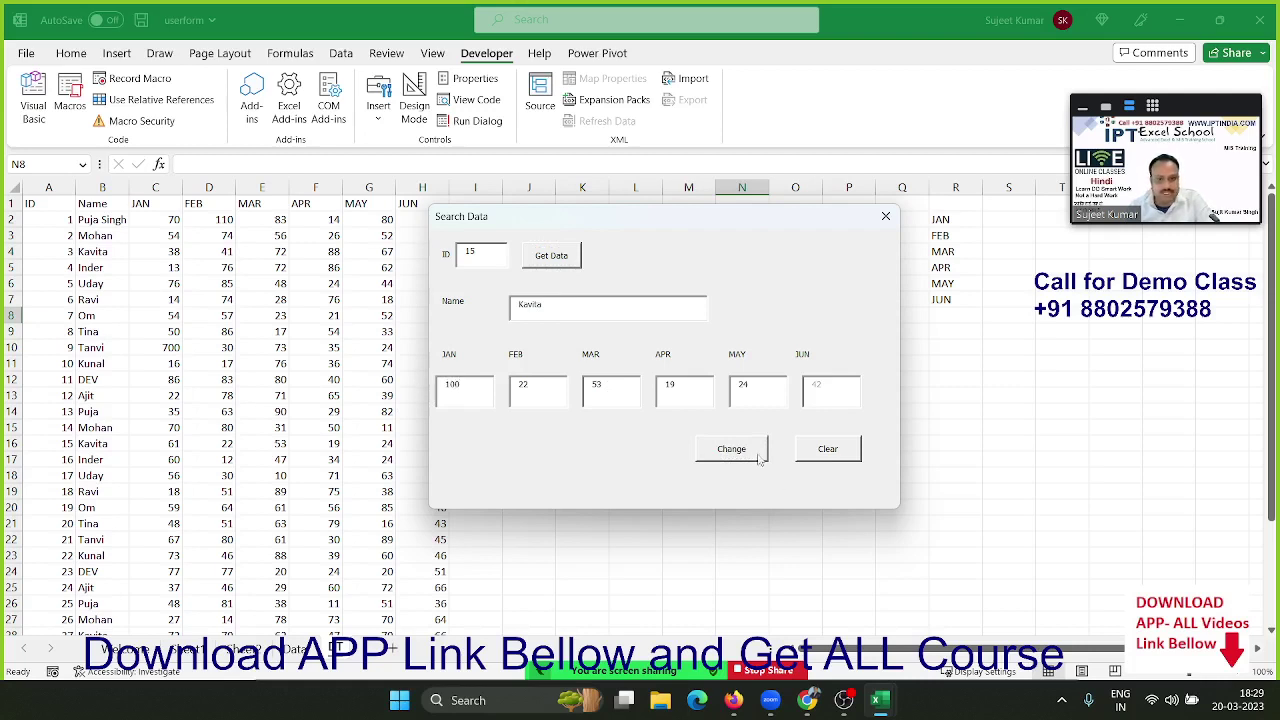
pyautogui.click(758, 455)
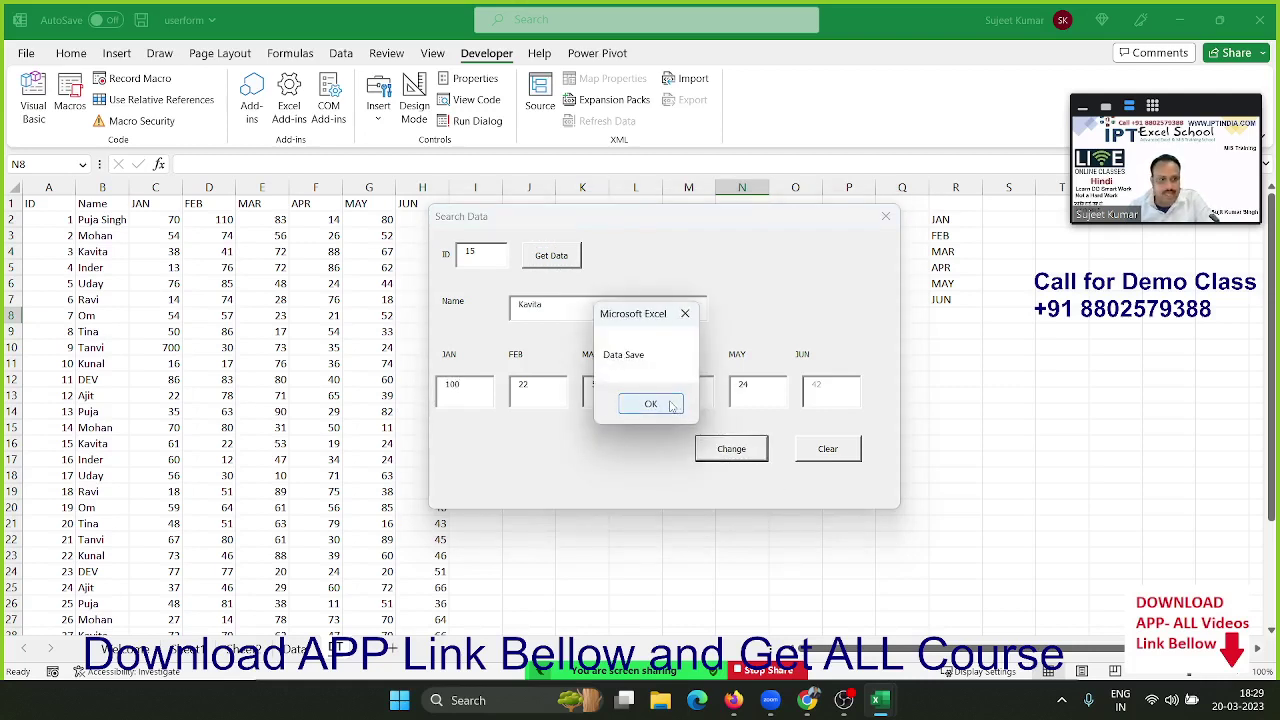
pyautogui.click(673, 406)
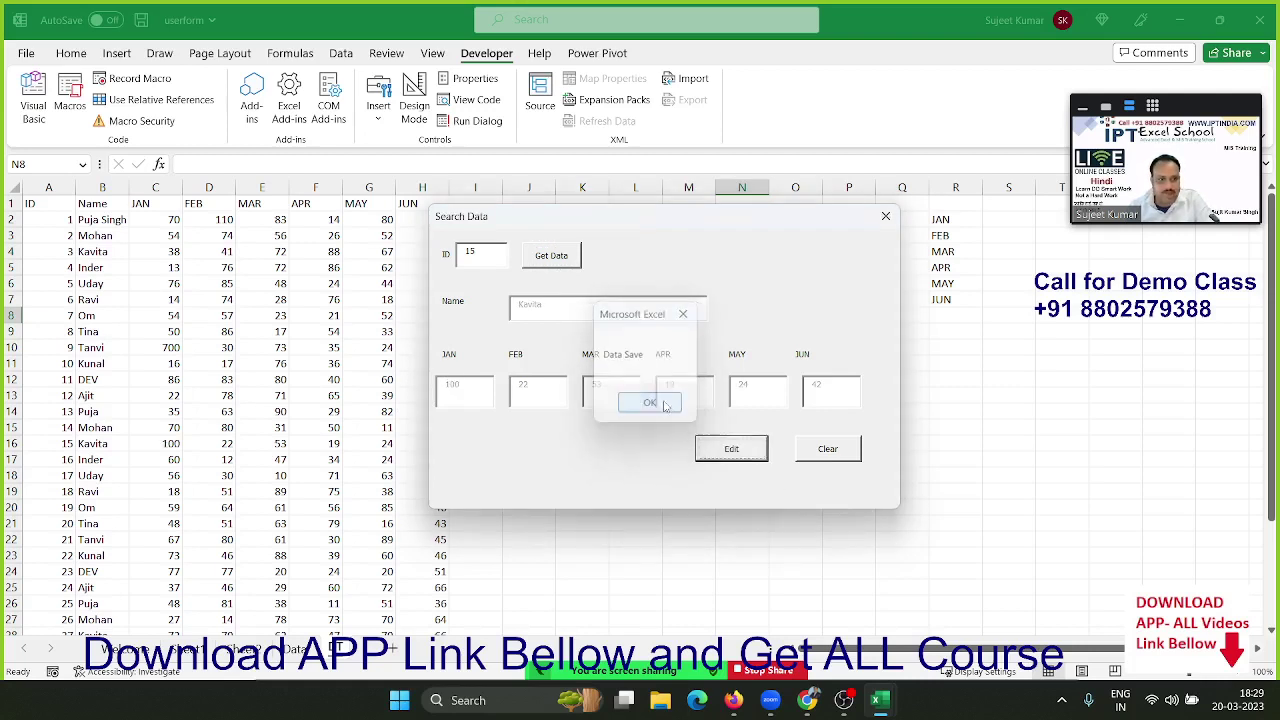
pyautogui.click(157, 443)
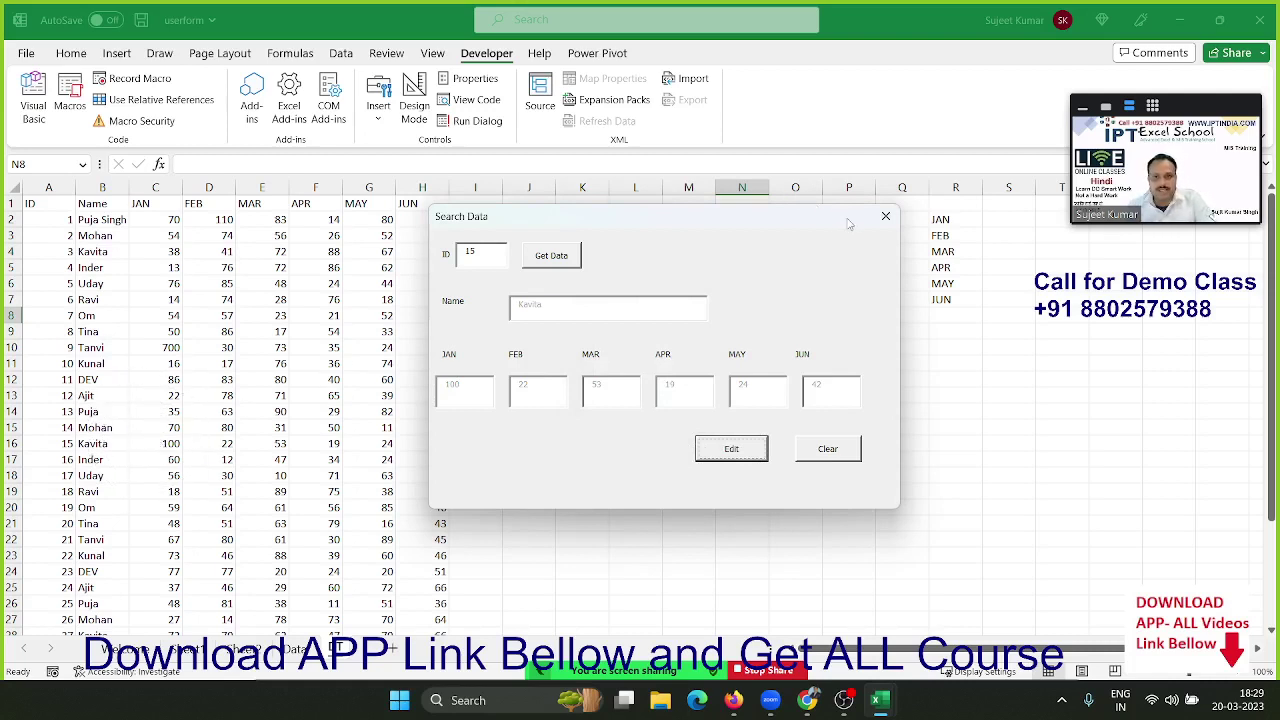
pyautogui.click(893, 220)
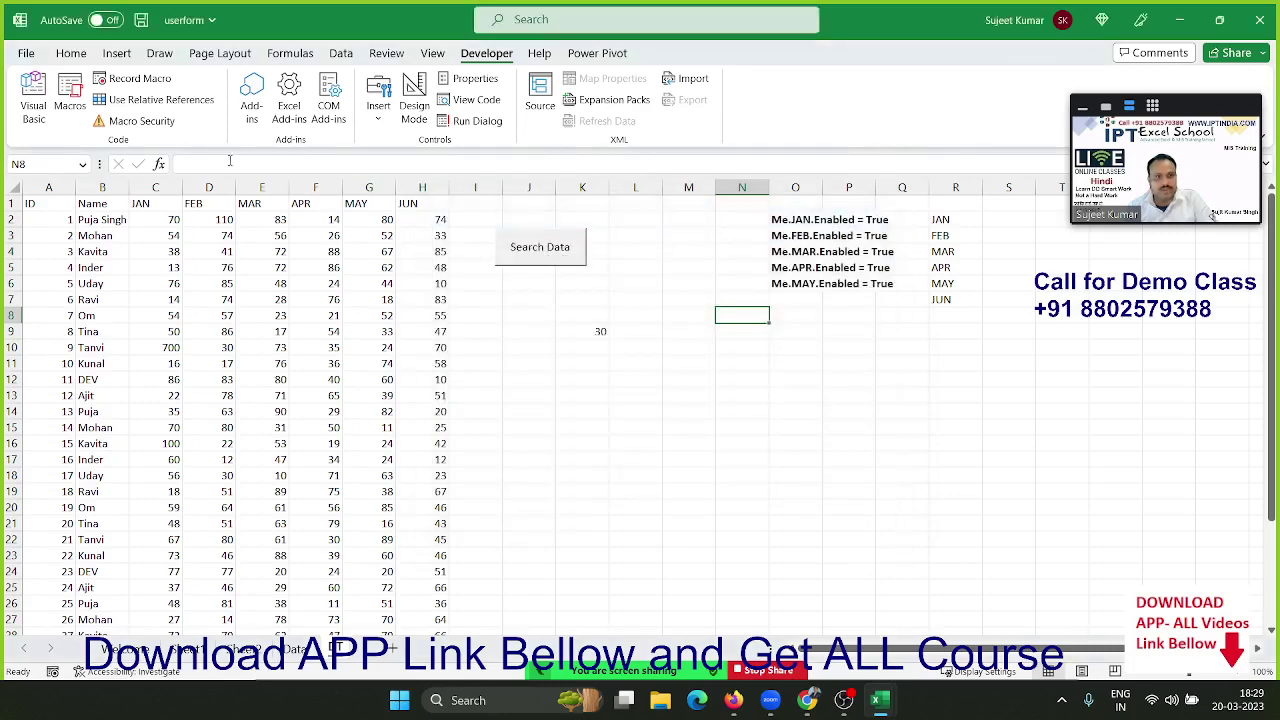
# Open the userform1 workbook from the recent workbooks list
pyautogui.click(26, 53)
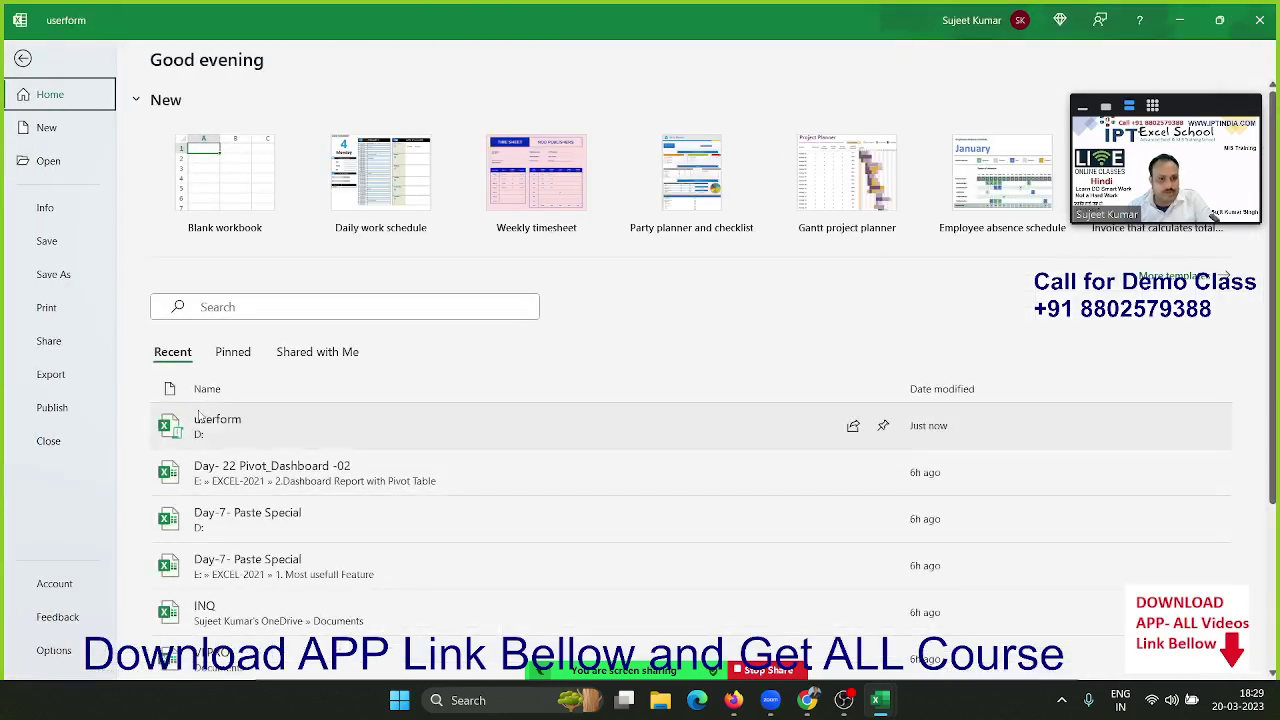
pyautogui.scroll(-1, 280, 525)
pyautogui.scroll(-1, 280, 490)
pyautogui.scroll(-2, 278, 545)
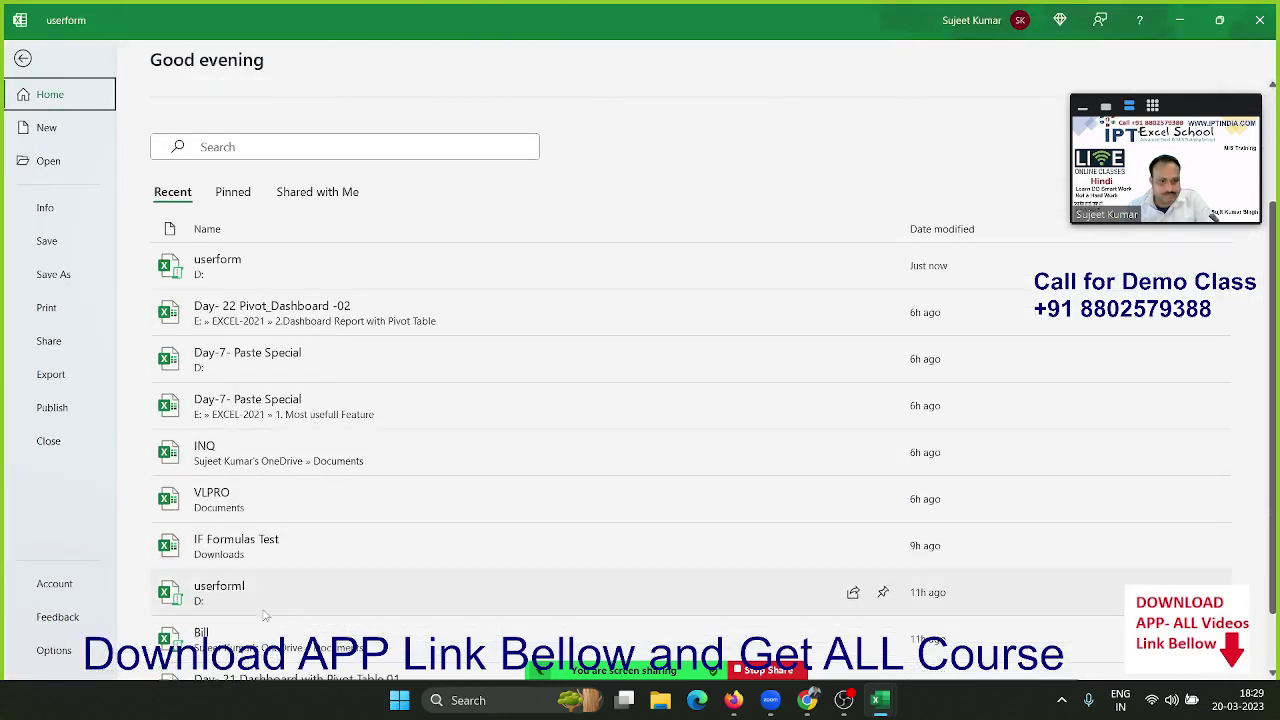
pyautogui.click(252, 600)
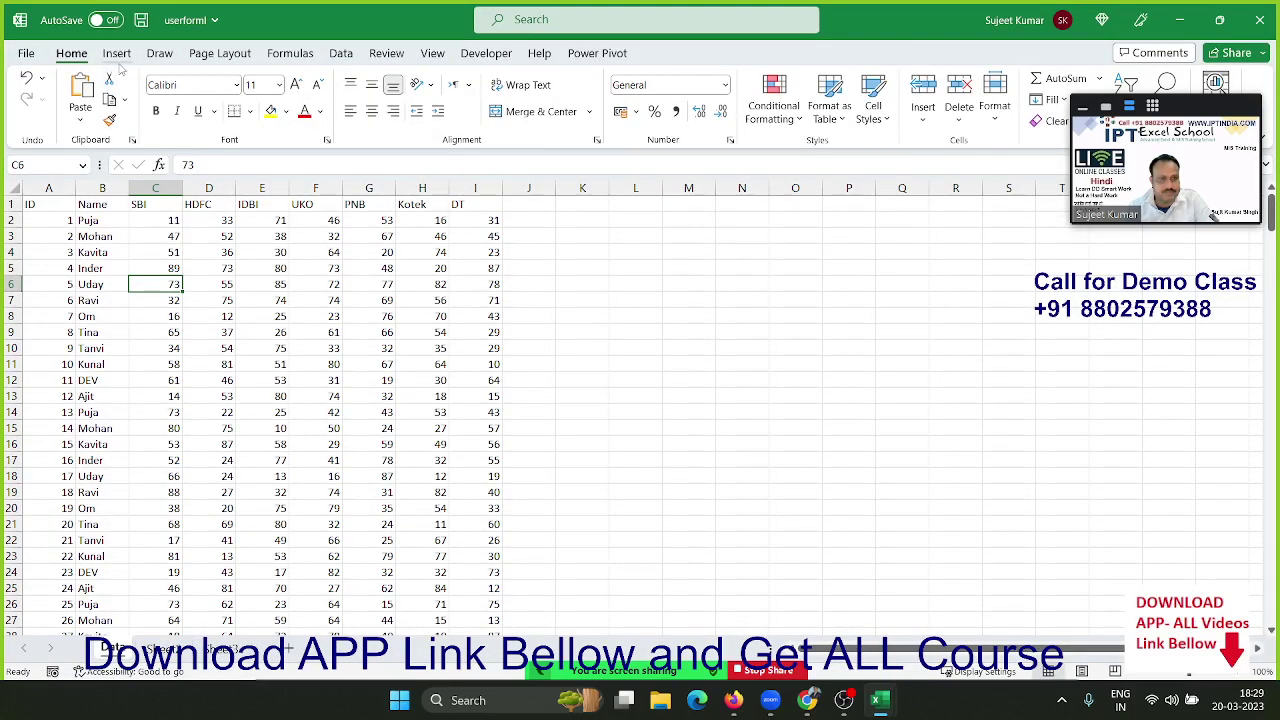
# In the Visual Basic editor, view the UserForm2 and UserForm1 designs, then run UserForm1
pyautogui.click(486, 53)
pyautogui.click(32, 90)
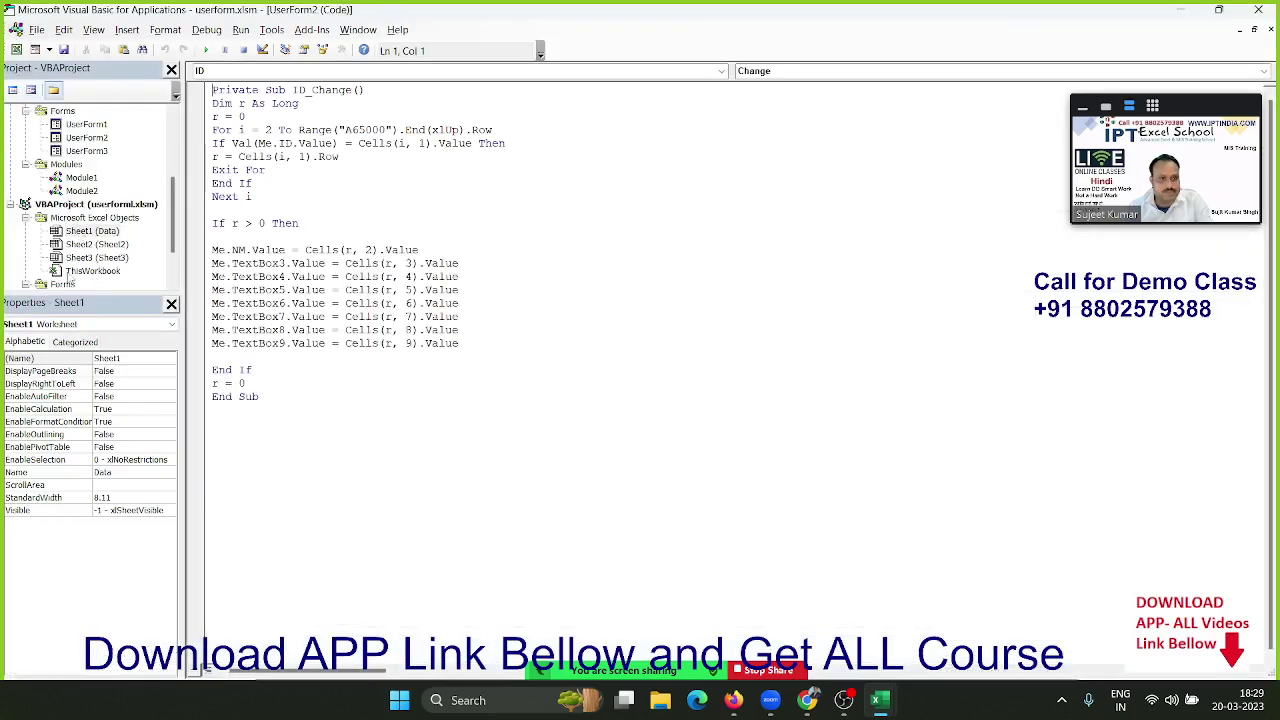
pyautogui.doubleClick(62, 283)
pyautogui.doubleClick(80, 257)
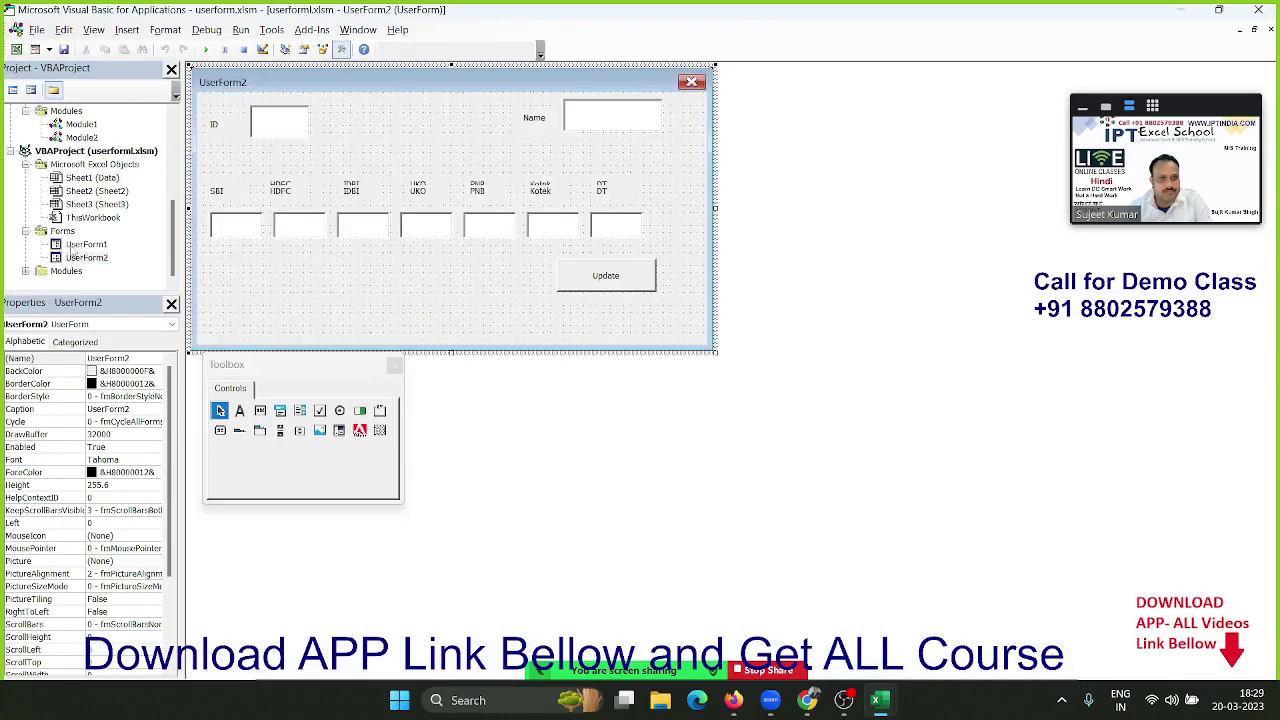
pyautogui.doubleClick(72, 248)
pyautogui.click(205, 49)
pyautogui.write('Om')
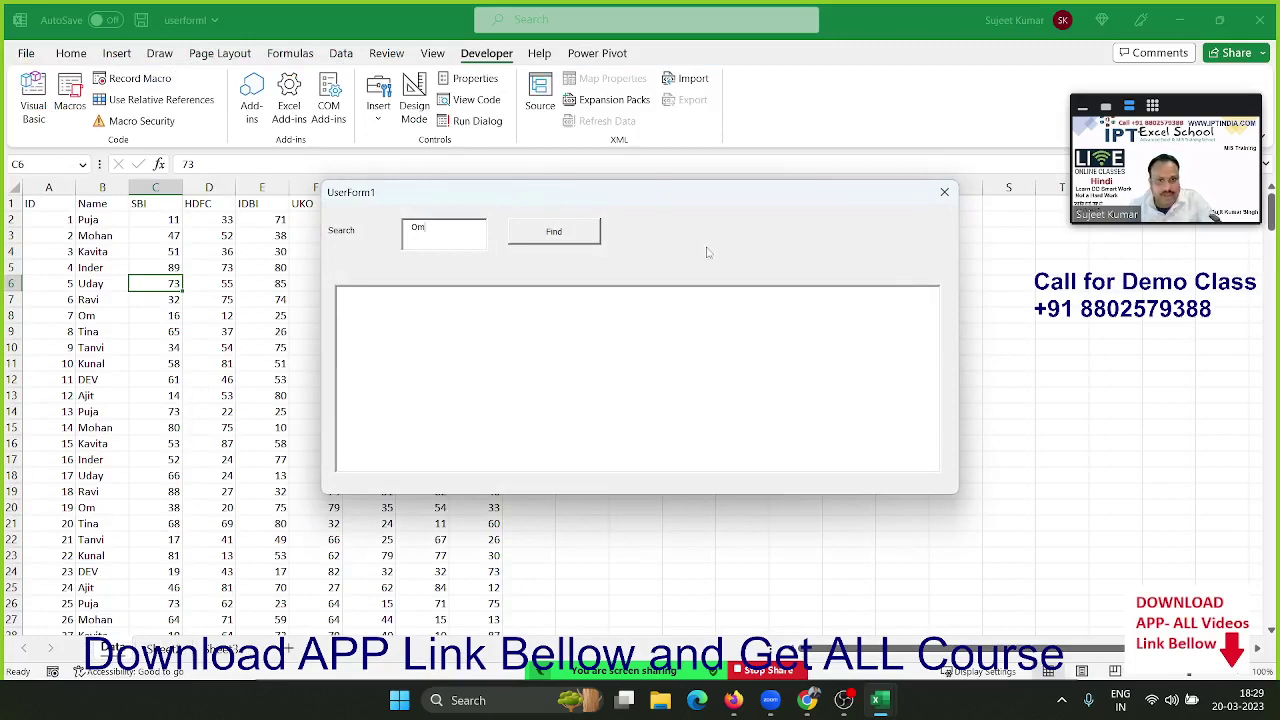
# Find the records matching the search name and open record ID 139 in UserForm2
pyautogui.click(595, 233)
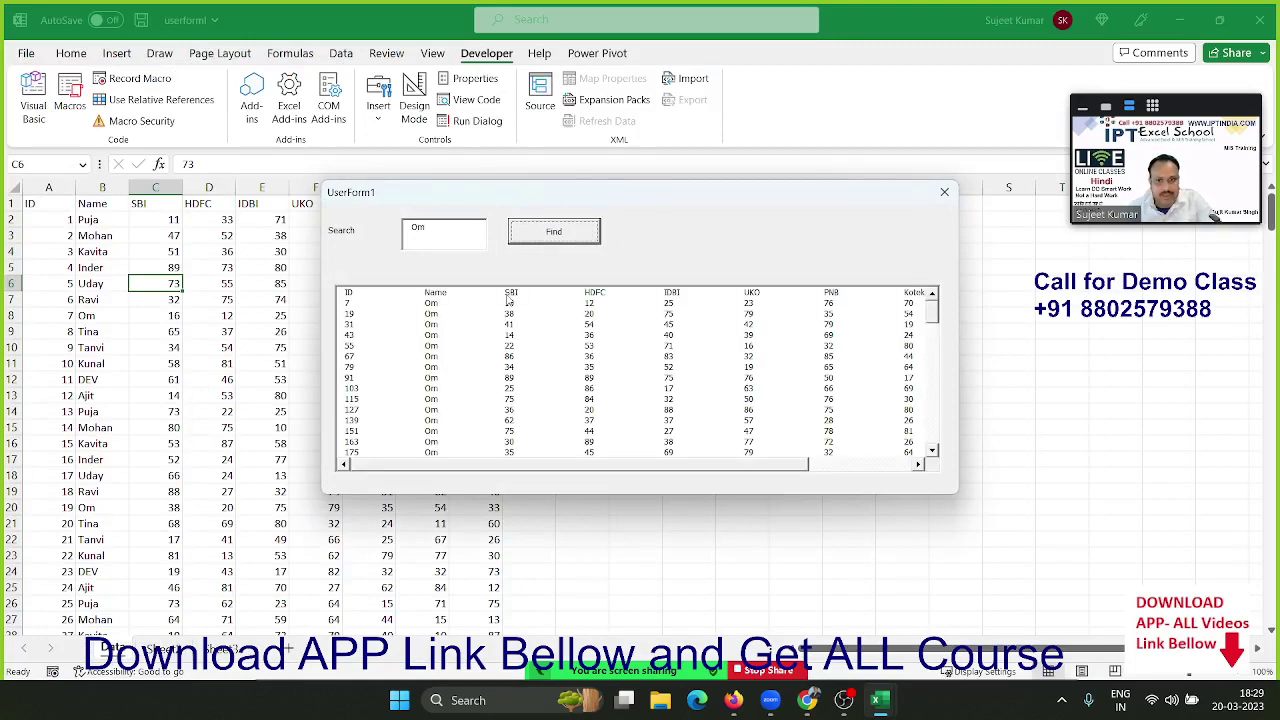
pyautogui.click(665, 380)
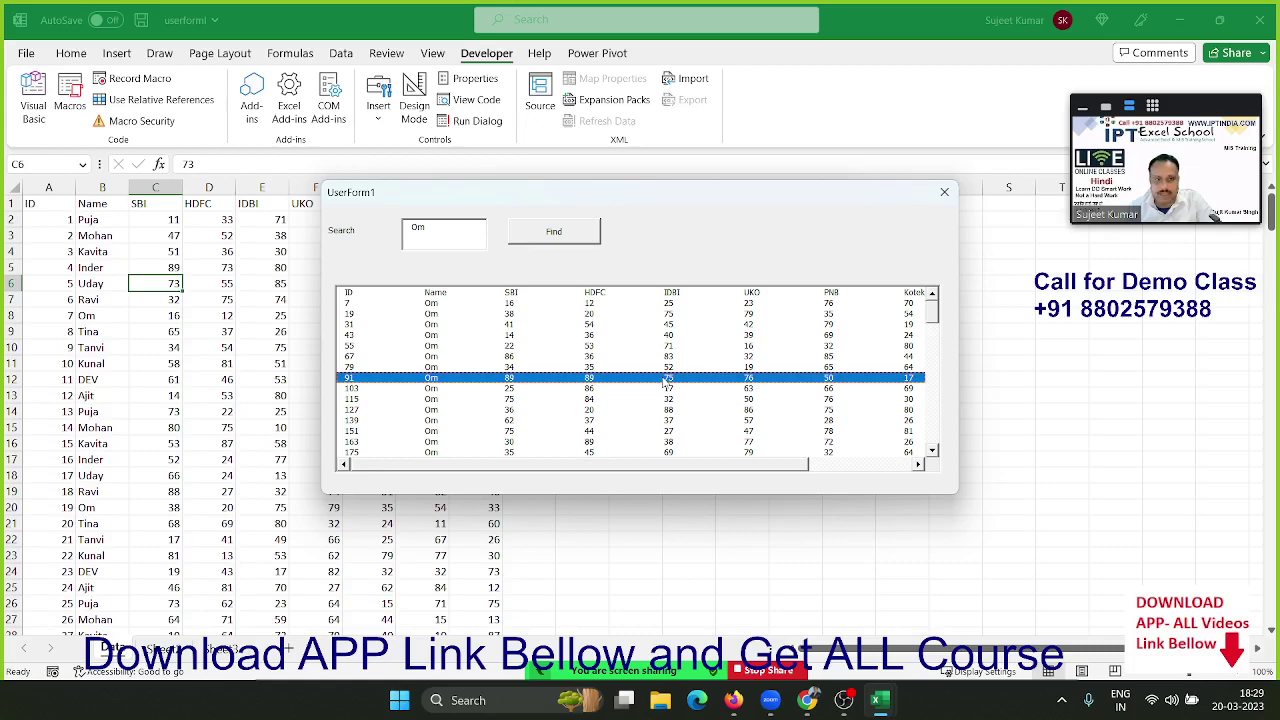
pyautogui.click(537, 421)
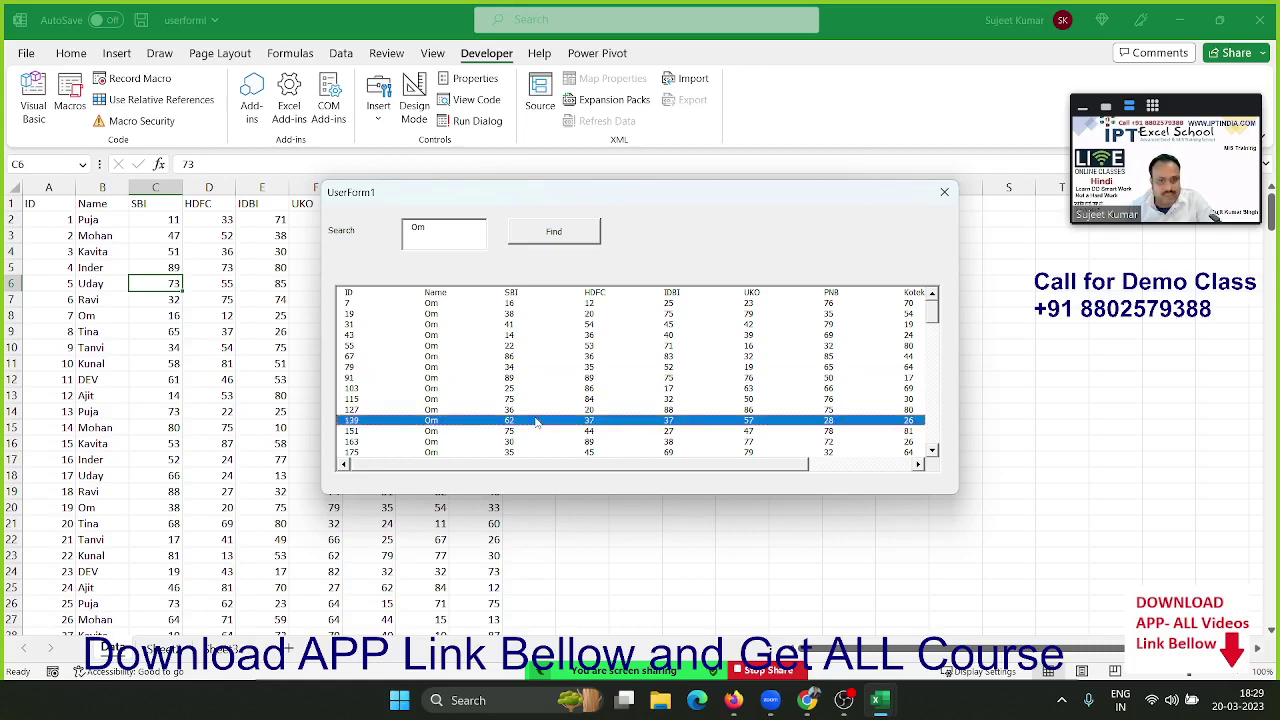
pyautogui.doubleClick(537, 421)
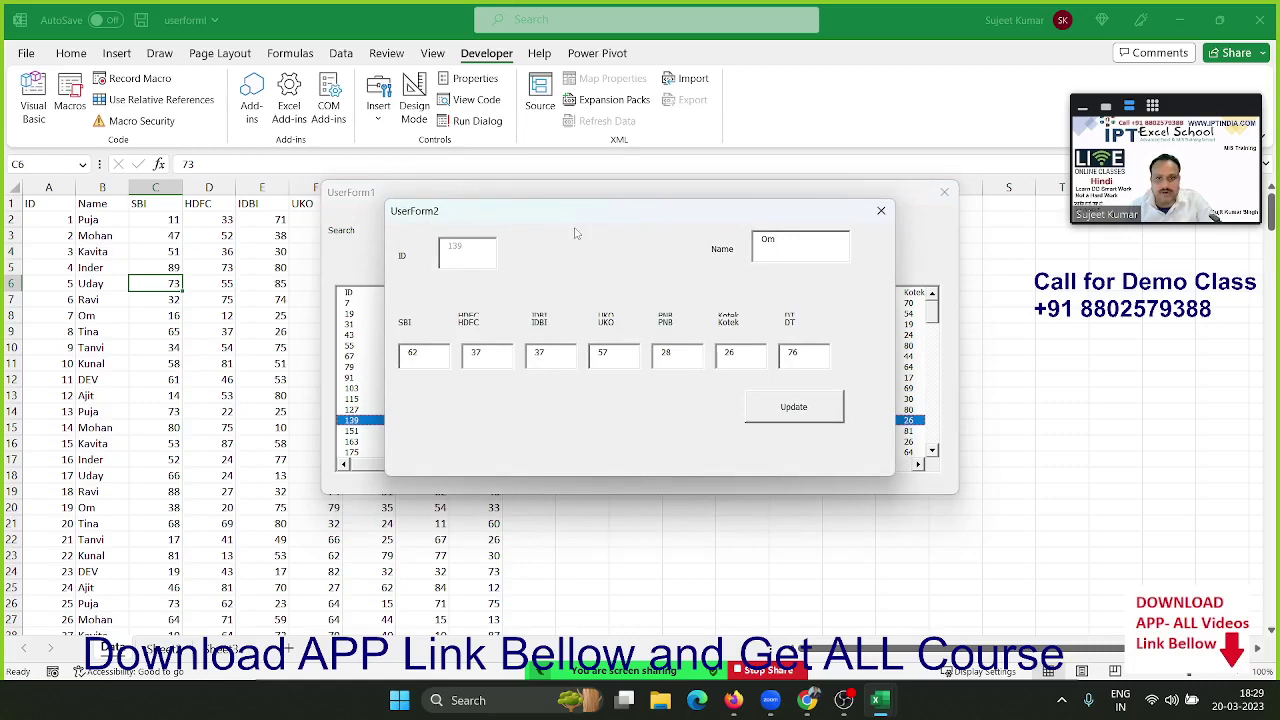
# Move the record detail form aside, then close it and the search form
pyautogui.moveTo(575, 233); pyautogui.dragTo(623, 295)
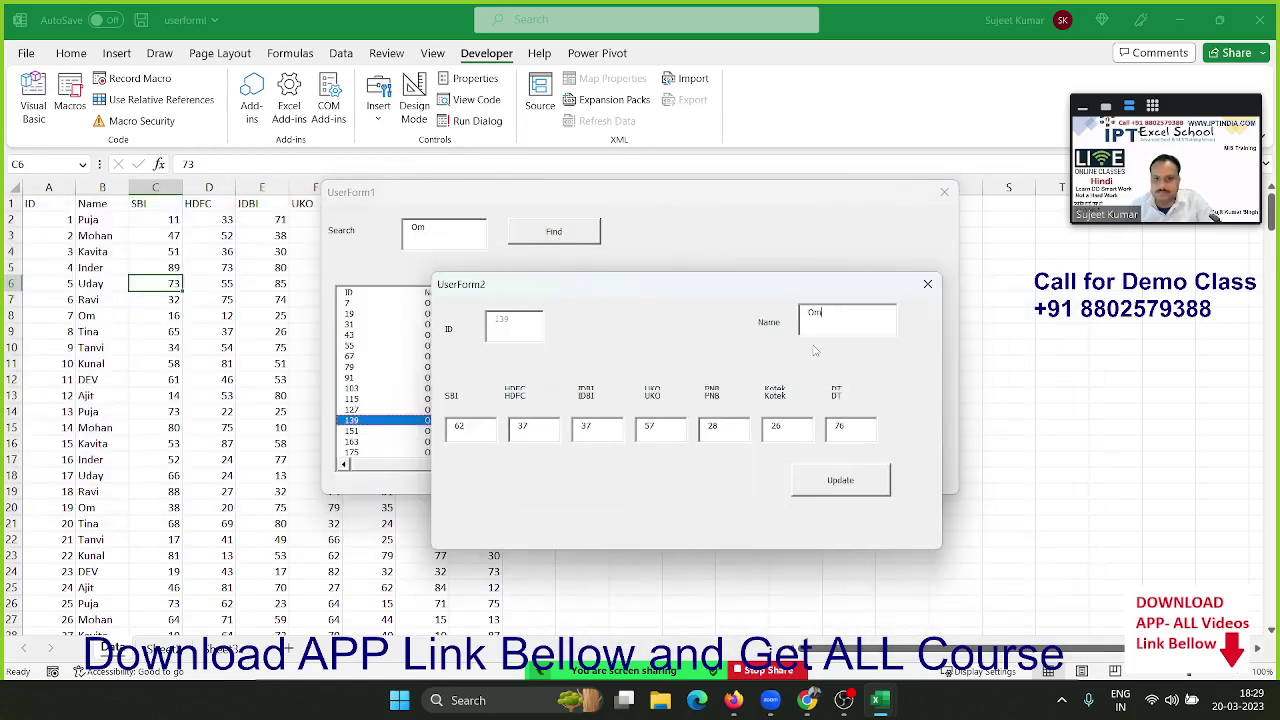
pyautogui.click(928, 284)
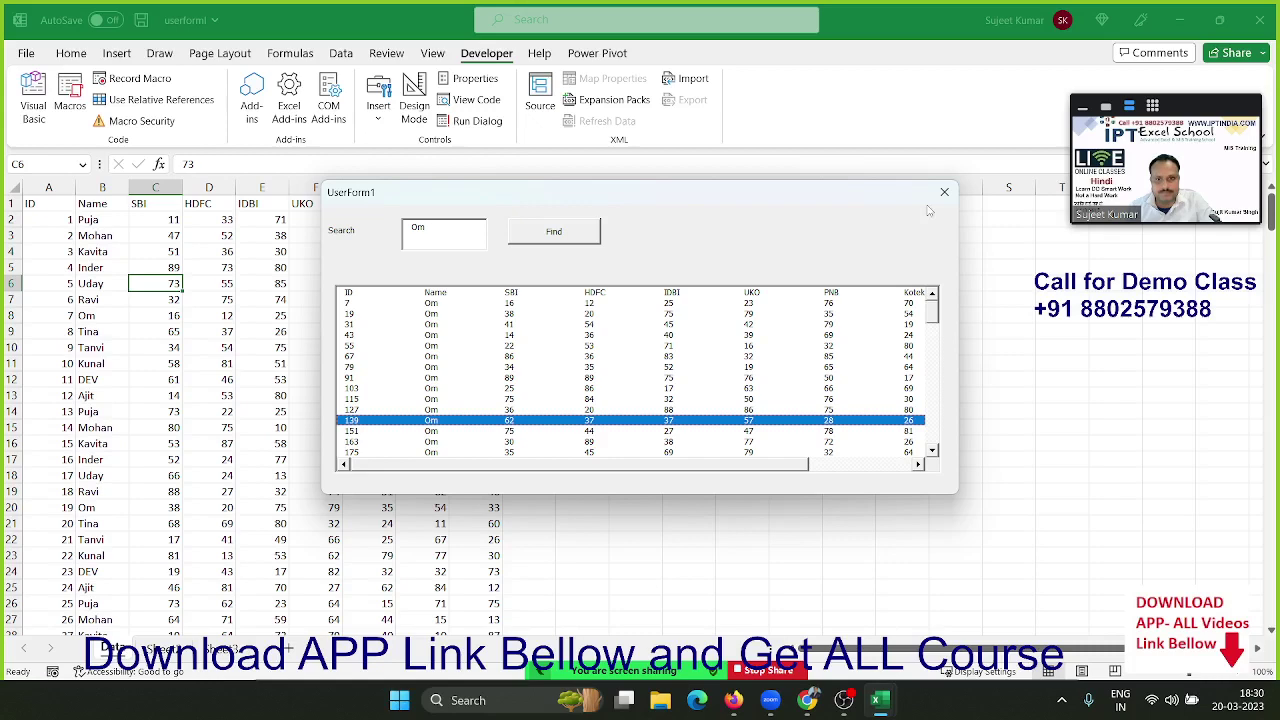
pyautogui.click(944, 192)
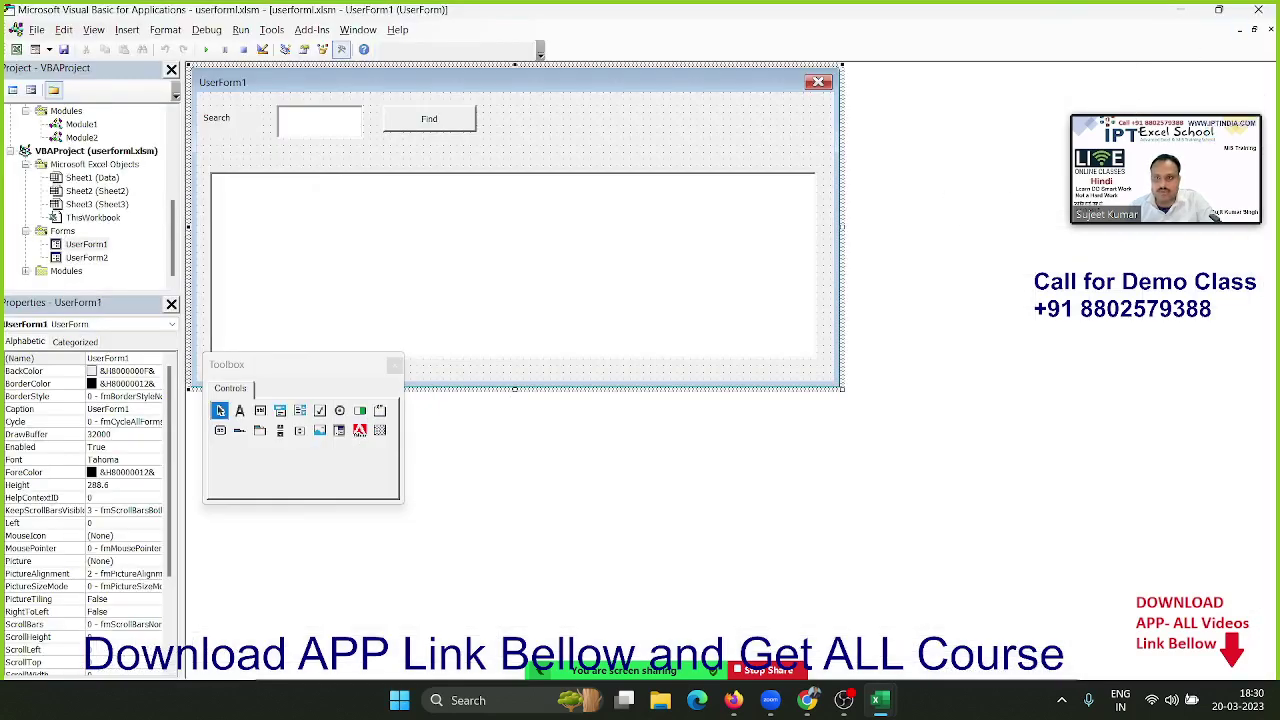
# Close the Visual Basic editor and both userform workbooks, returning to Book1
pyautogui.click(1253, 12)
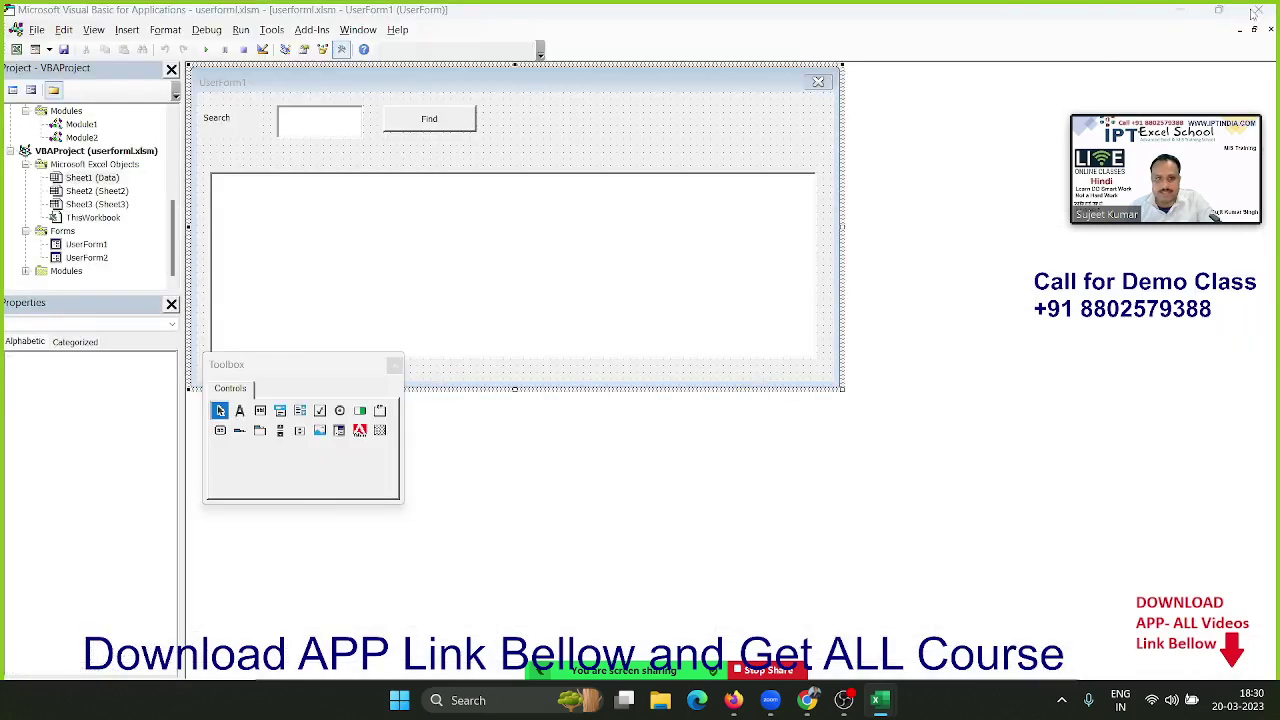
pyautogui.hotkey('ctrl', 'pagedown')
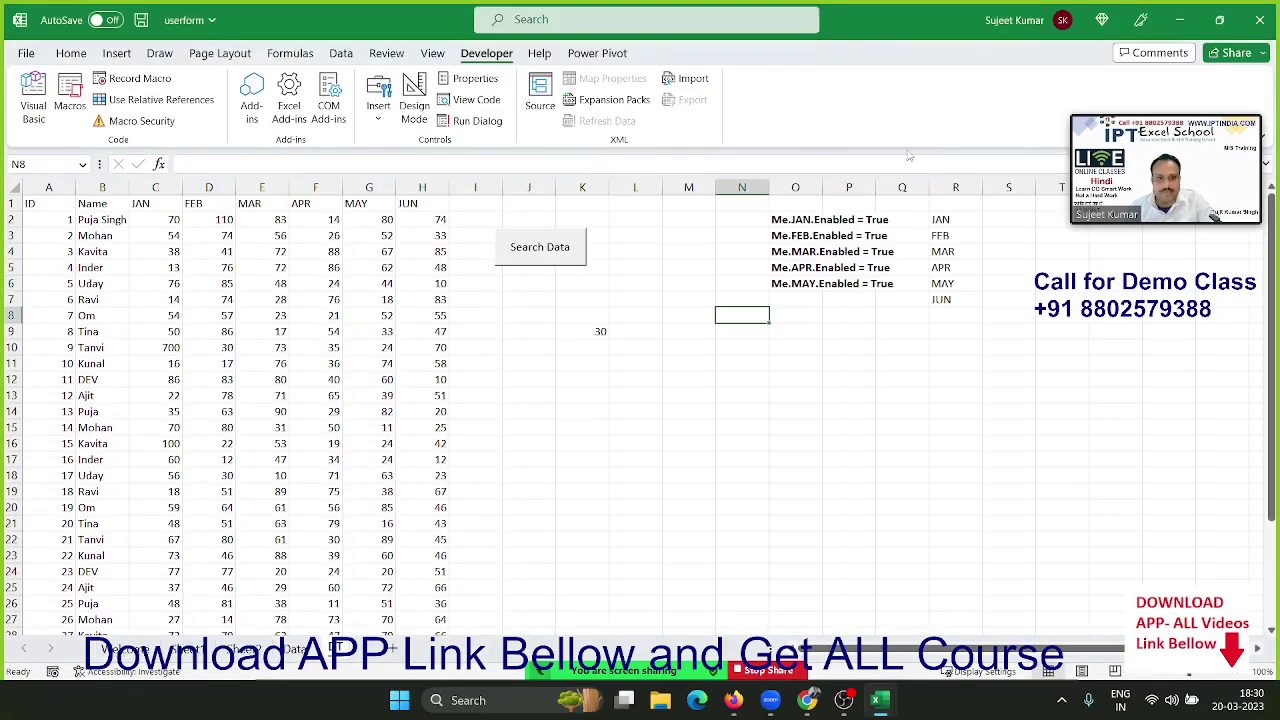
pyautogui.click(1260, 20)
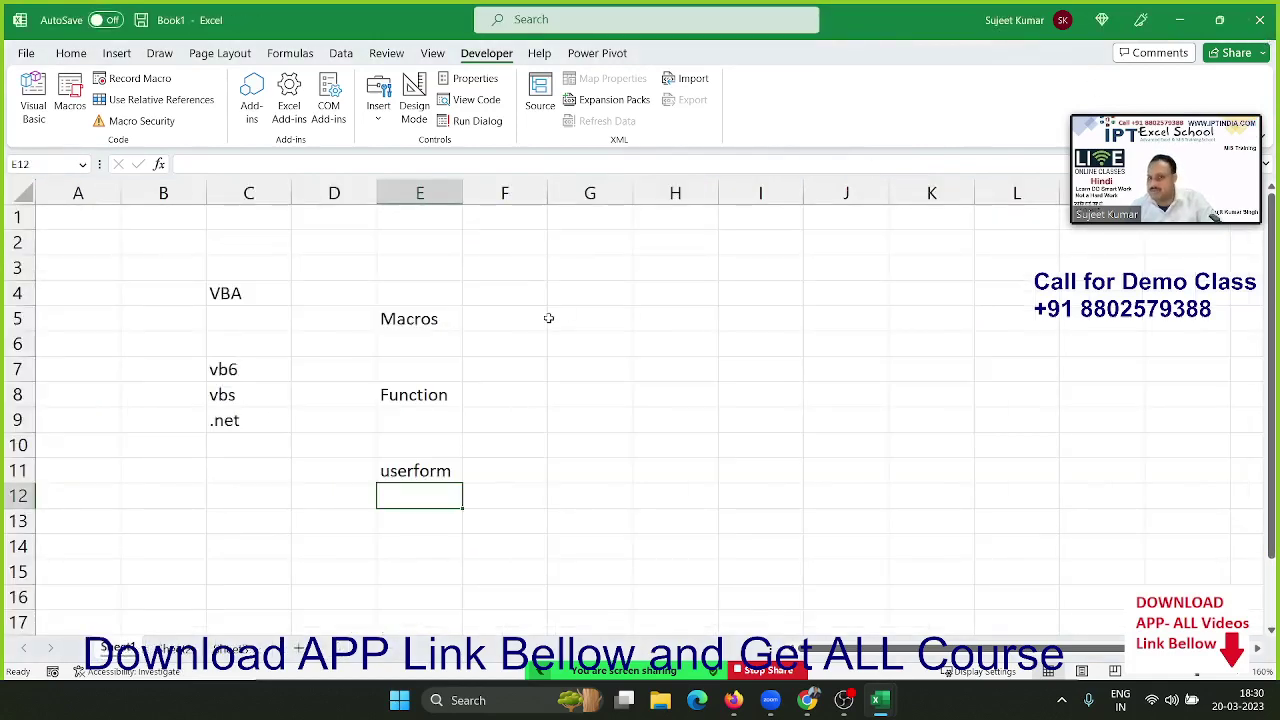
pyautogui.moveTo(438, 346); pyautogui.dragTo(381, 492)
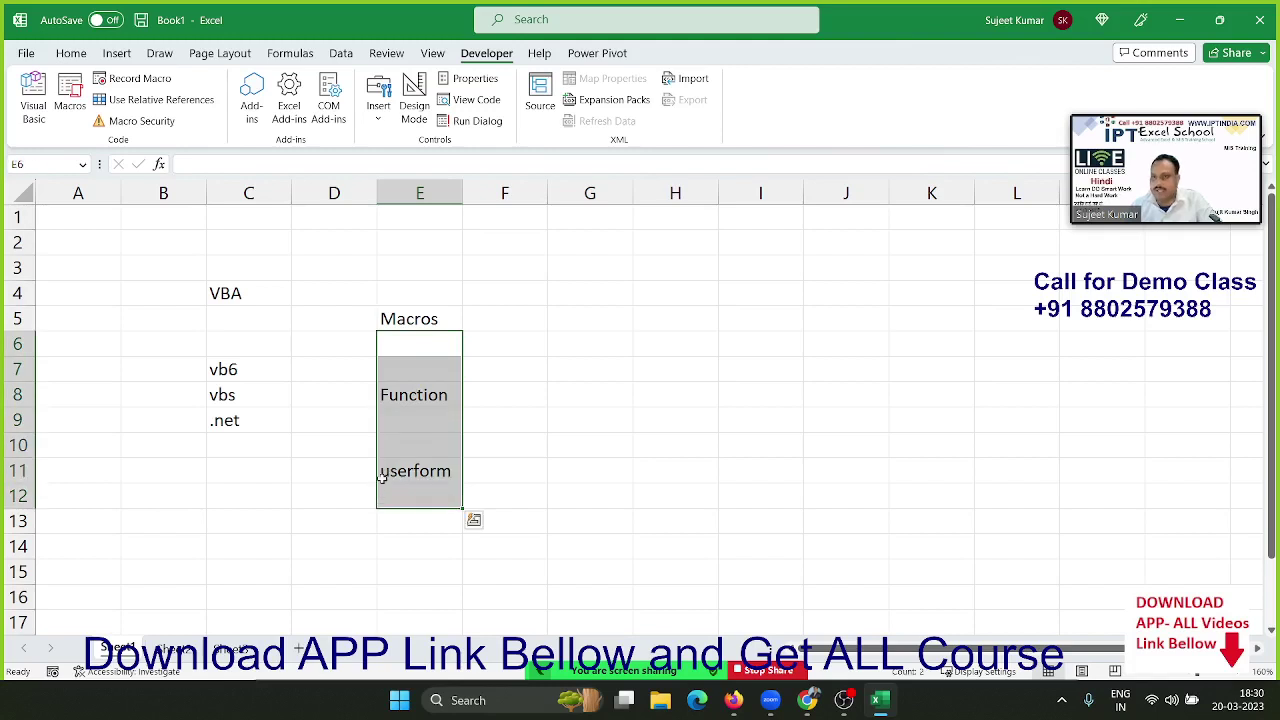
pyautogui.click(414, 371)
pyautogui.click(594, 320)
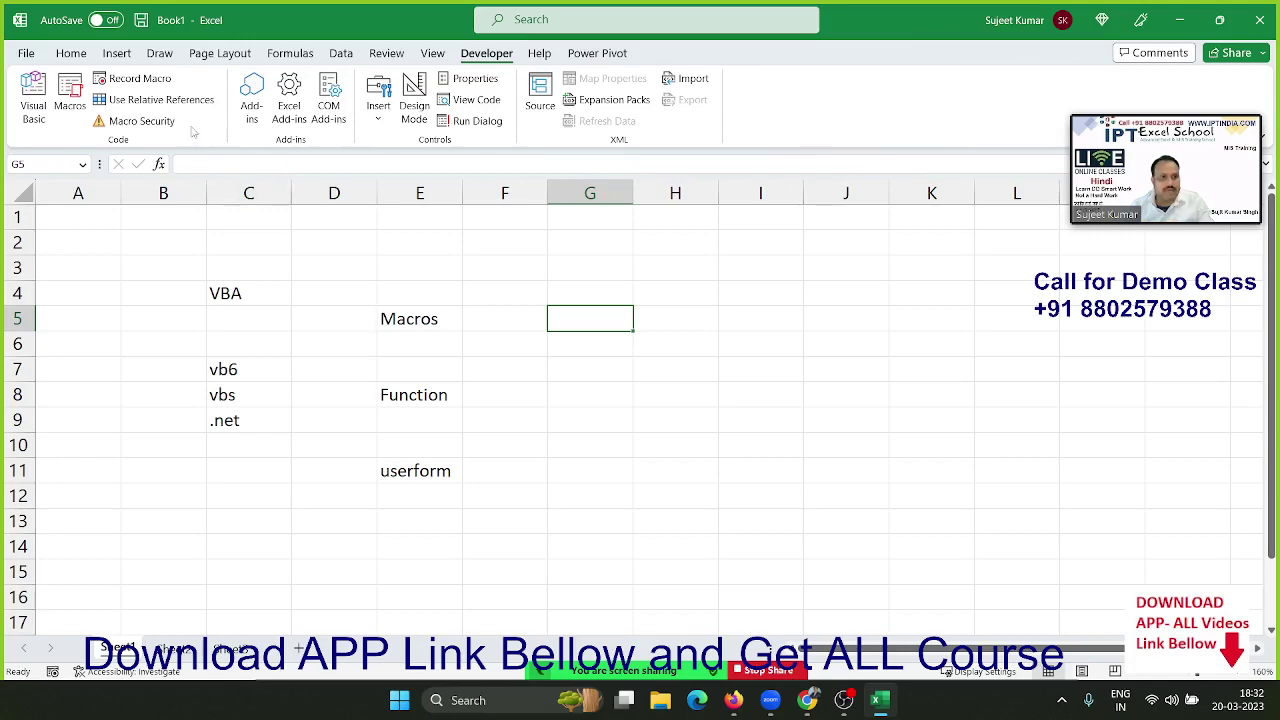
pyautogui.click(150, 121)
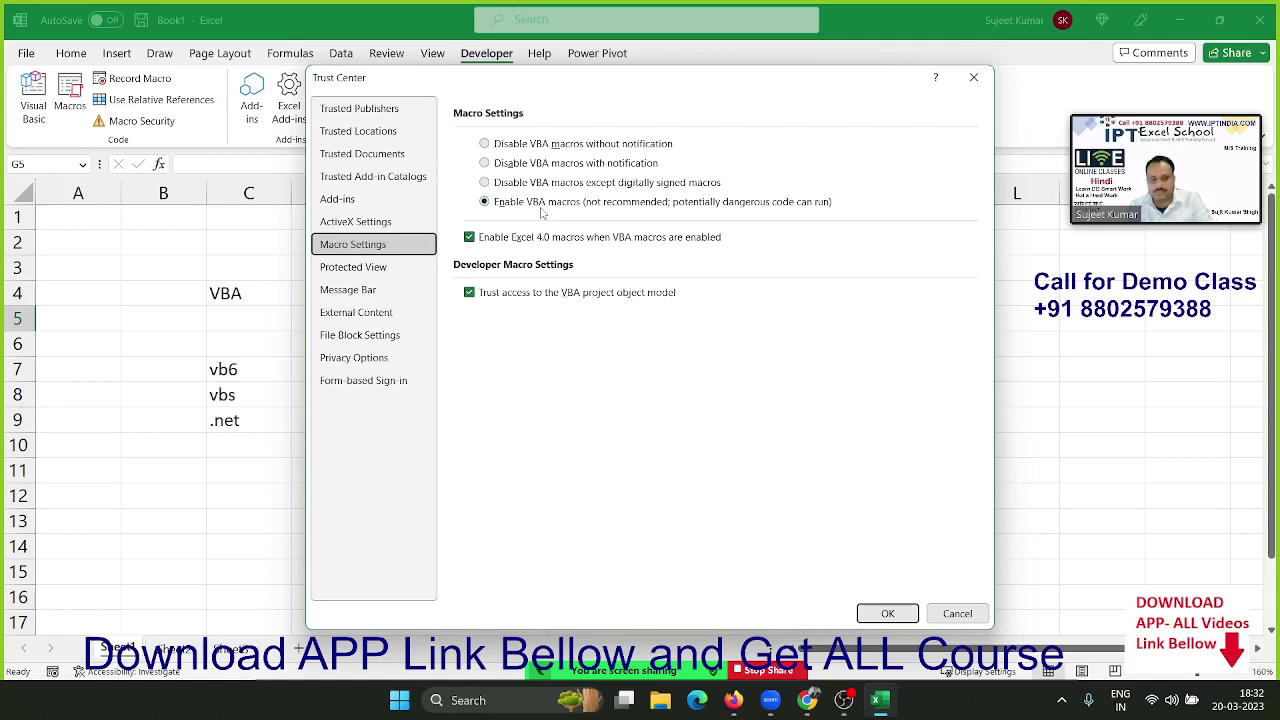
pyautogui.click(970, 80)
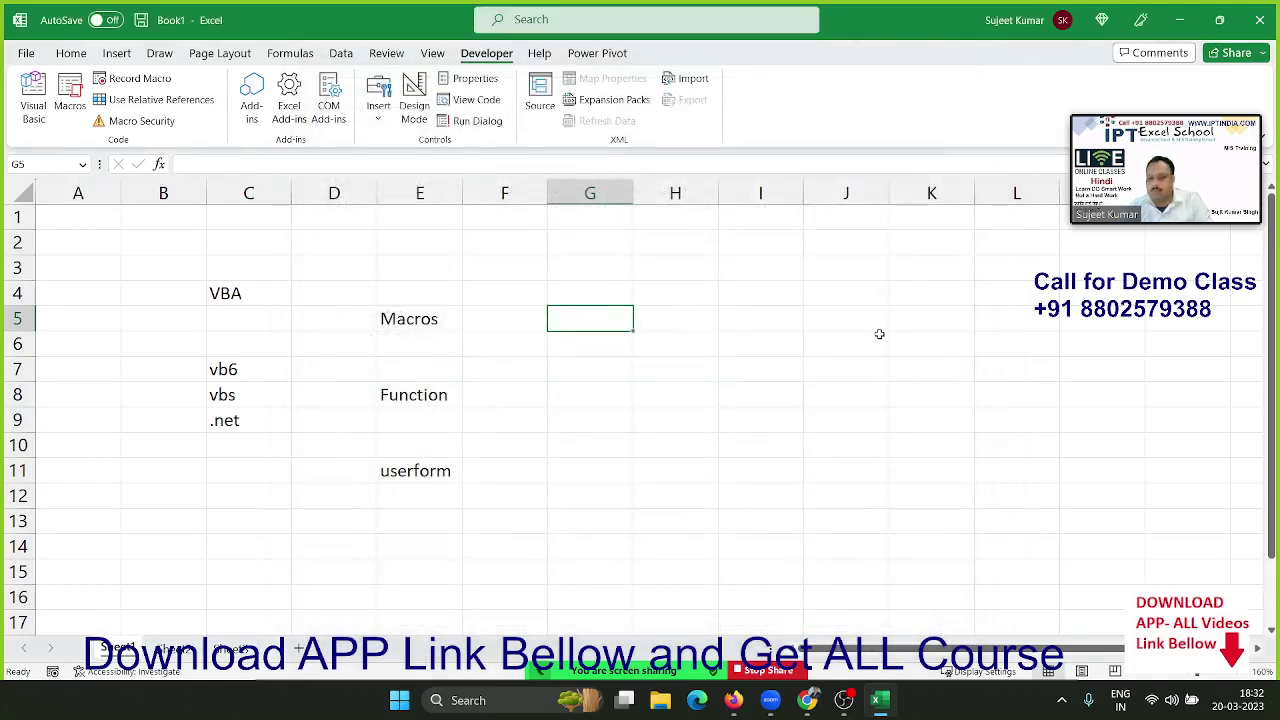